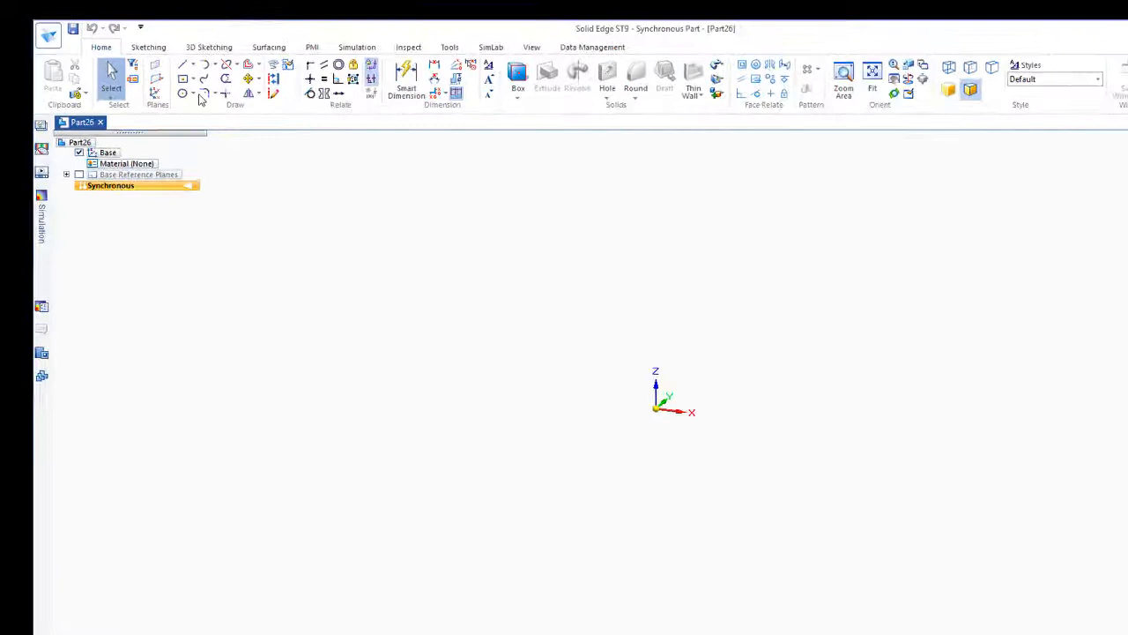
Step: Start the stepped profile with a vertical line 70 mm long, drawn downward at -90°
{"action": "left_click", "coordinate": [182, 64]}
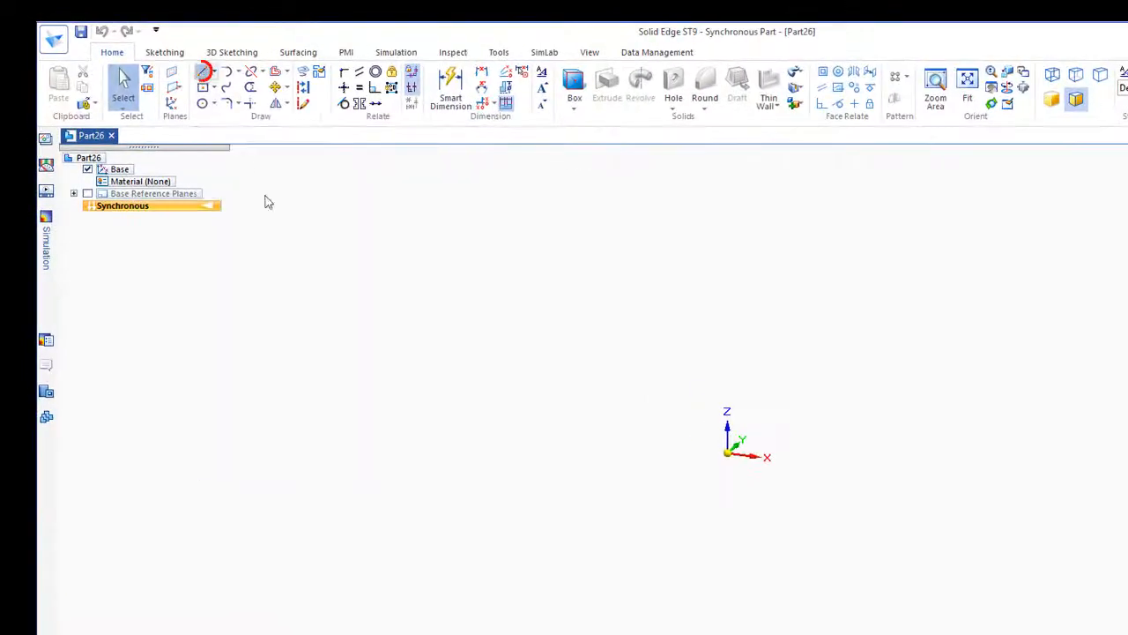
{"action": "left_click", "coordinate": [405, 319]}
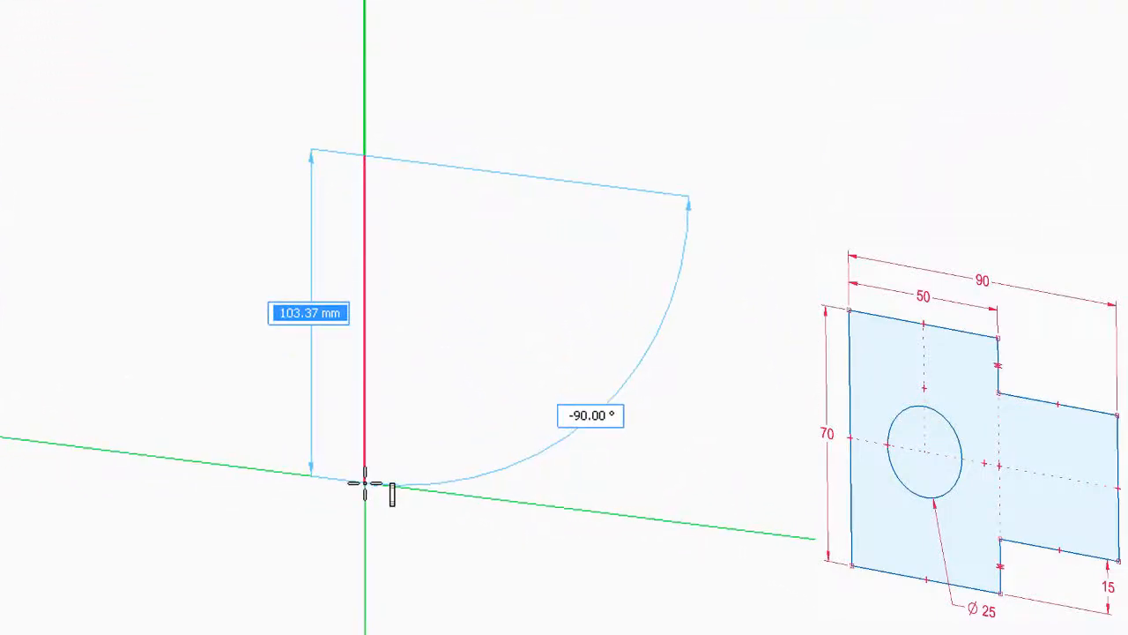
{"action": "type", "text": "7"}
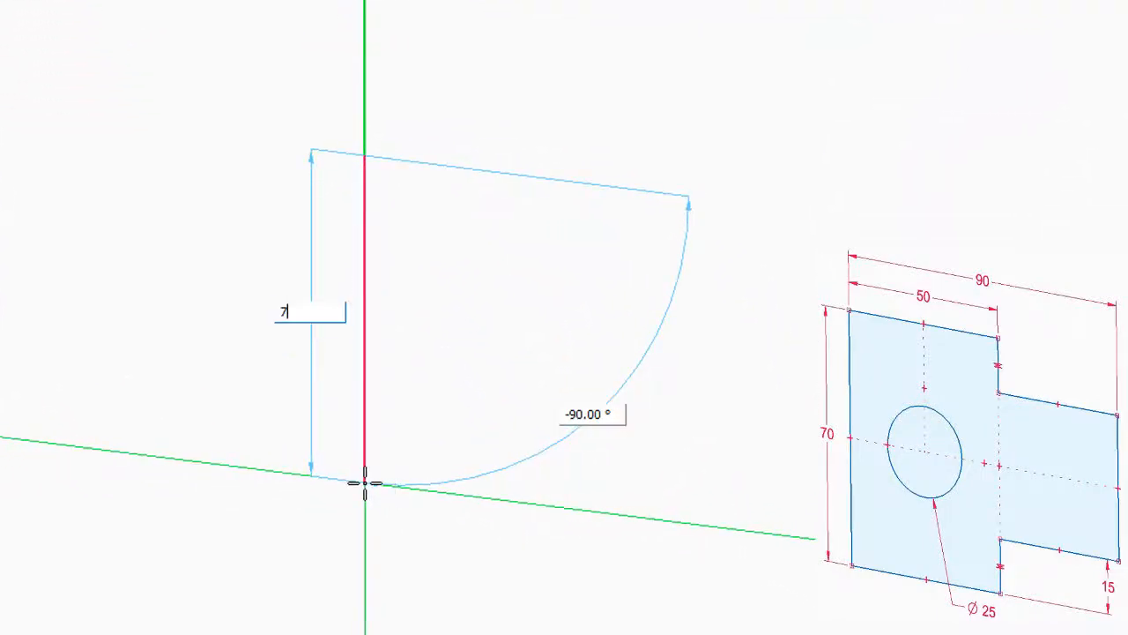
{"action": "type", "text": "0"}
{"action": "key", "text": "Tab"}
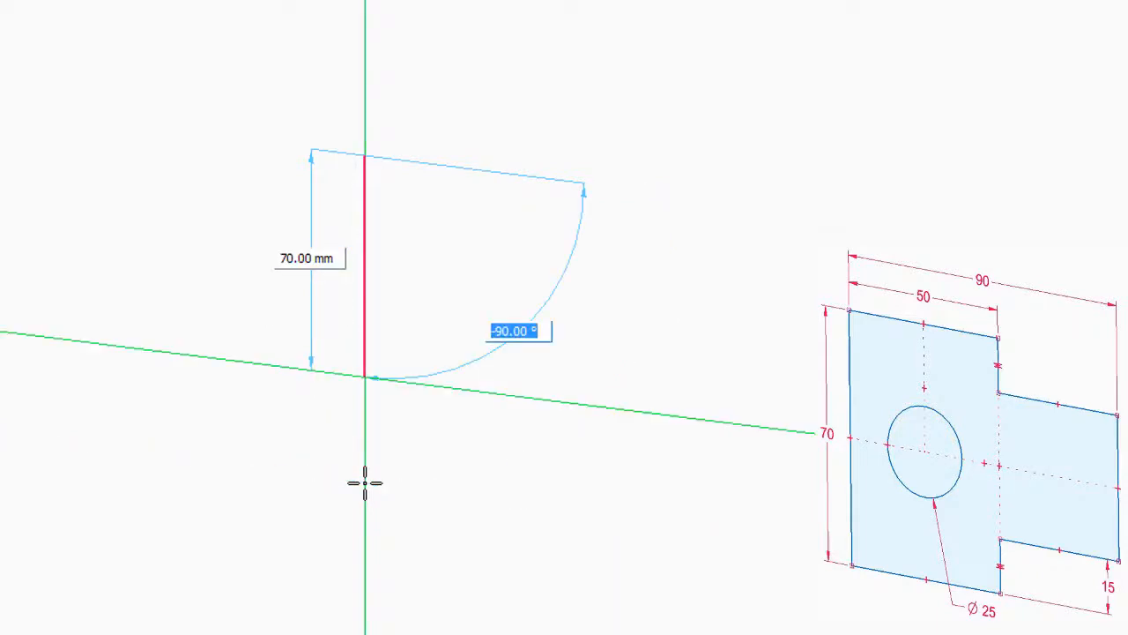
{"action": "key", "text": "Return"}
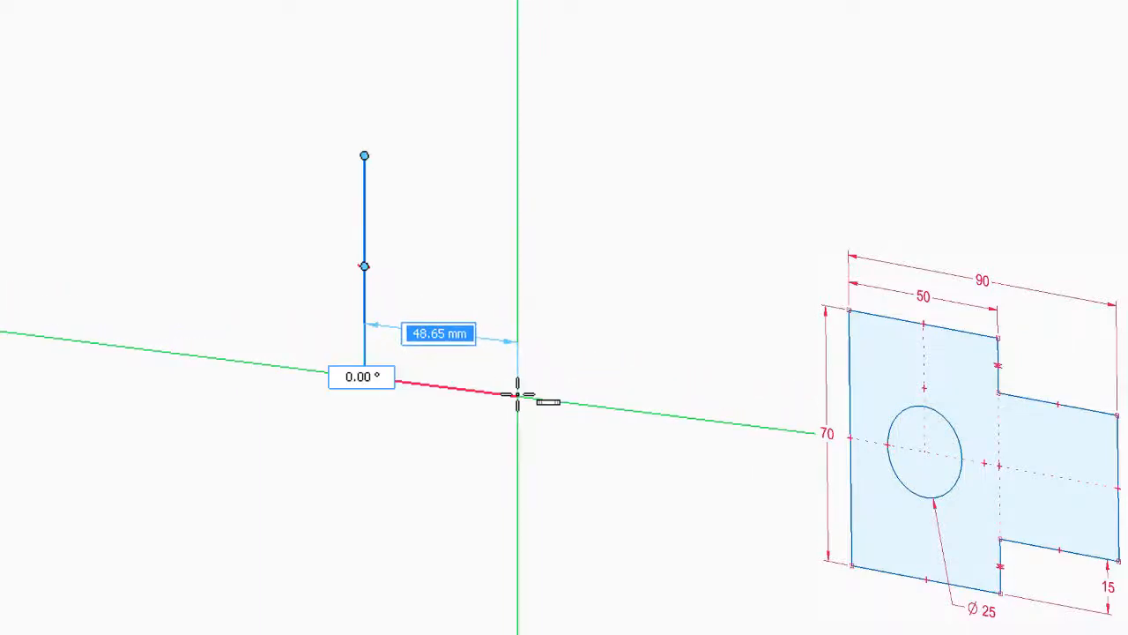
Step: Continue the profile with a 50 mm horizontal bottom edge at 0° and a 15 mm vertical edge upward at 90°
{"action": "type", "text": "5"}
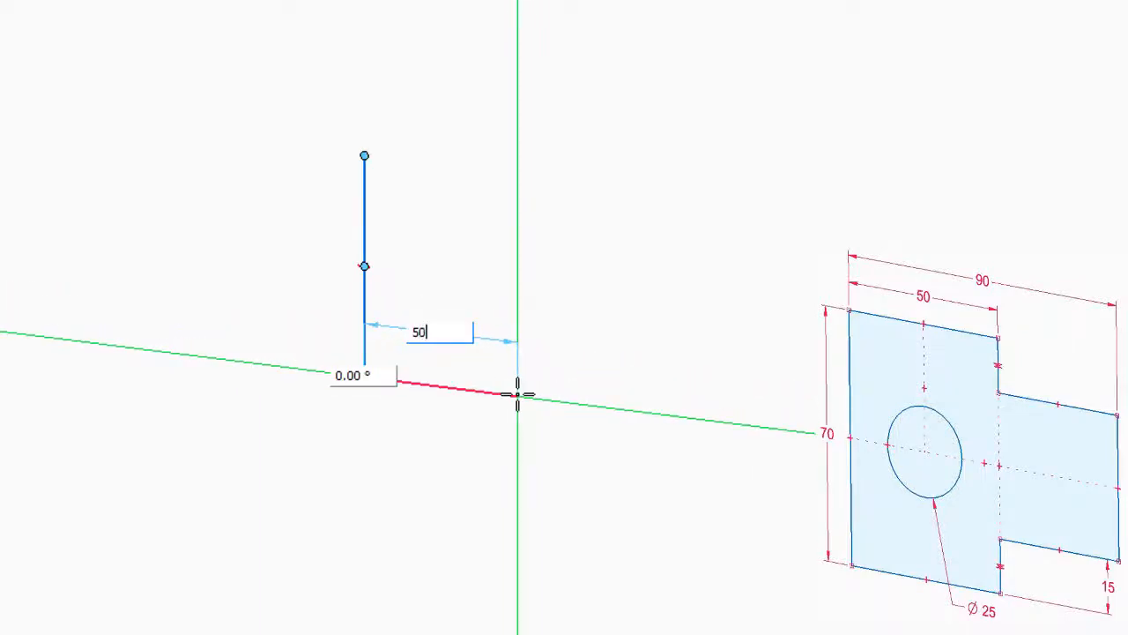
{"action": "type", "text": "0"}
{"action": "key", "text": "Tab"}
{"action": "key", "text": "Return"}
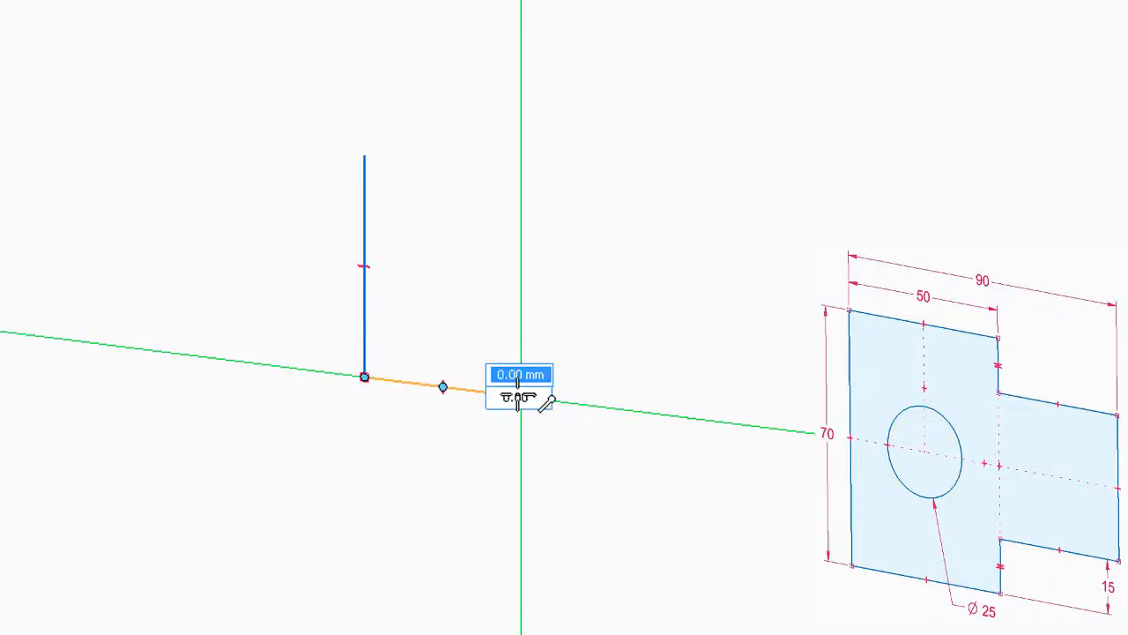
{"action": "type", "text": "15"}
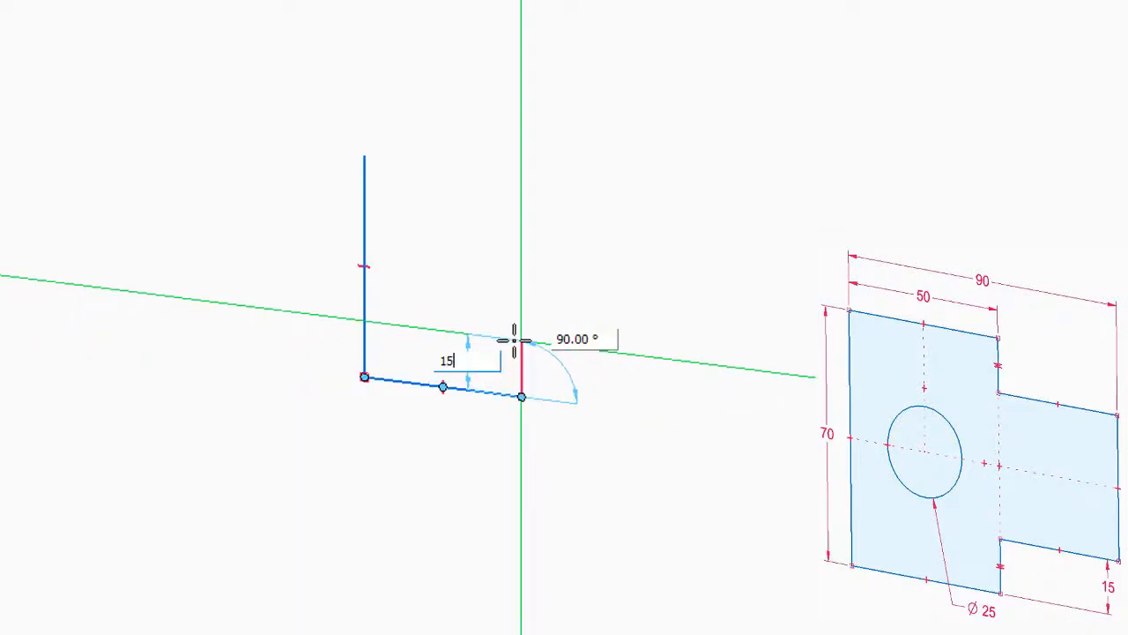
{"action": "key", "text": "Tab"}
{"action": "key", "text": "Return"}
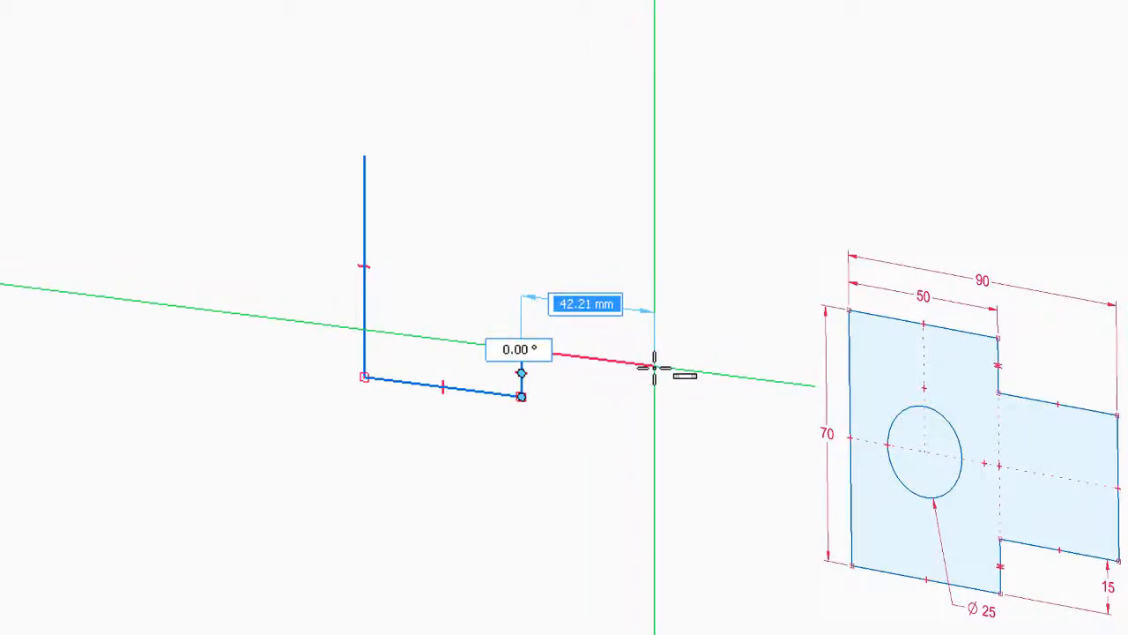
Step: Add the narrow section's 40 mm horizontal lower edge at 0° and its 40 mm vertical end edge at 90°
{"action": "type", "text": "40"}
{"action": "key", "text": "Tab"}
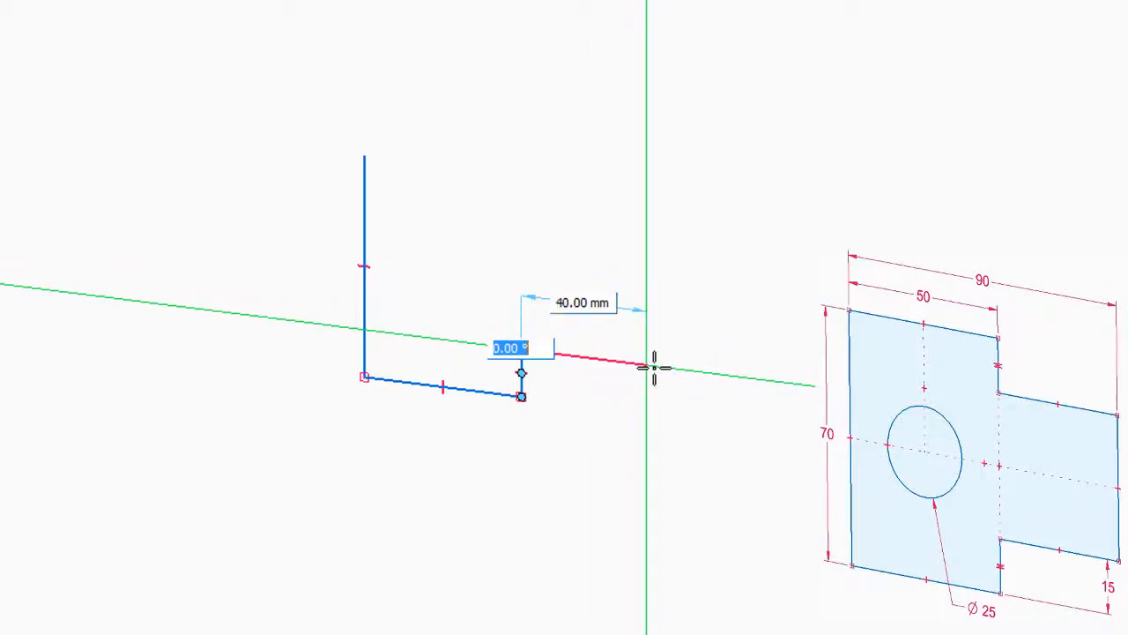
{"action": "key", "text": "Return"}
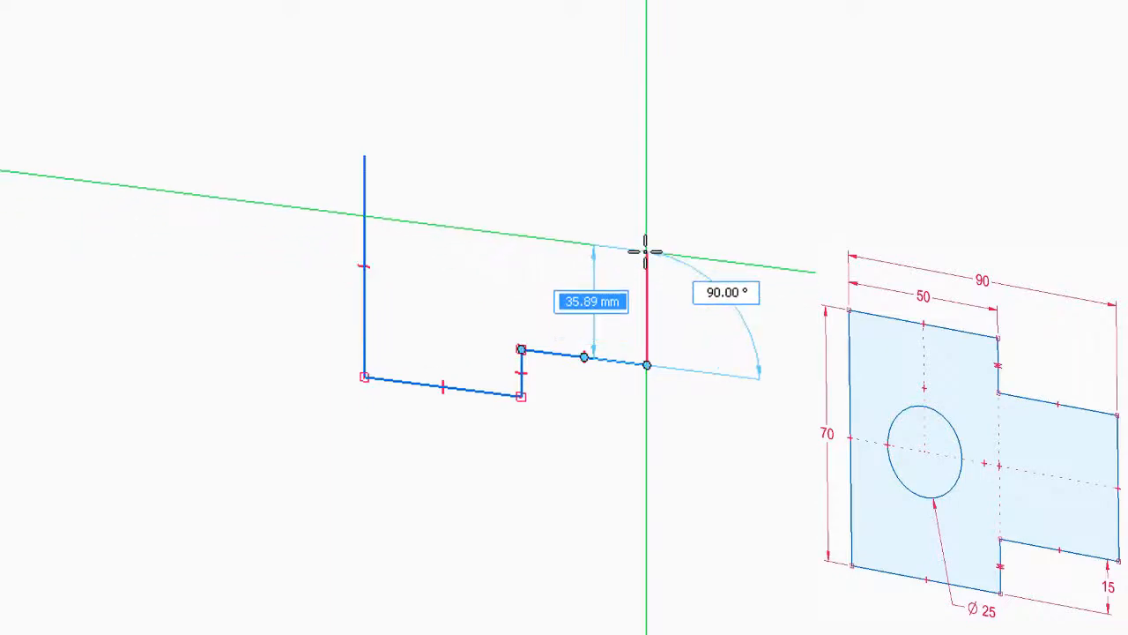
{"action": "type", "text": "40"}
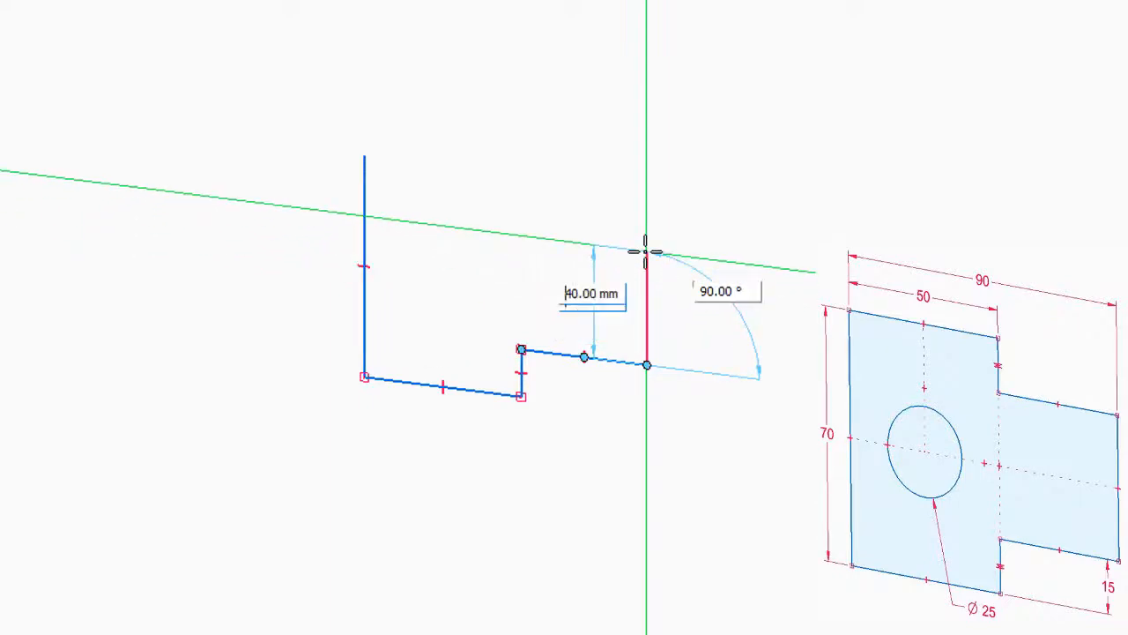
{"action": "key", "text": "Tab"}
{"action": "key", "text": "Return"}
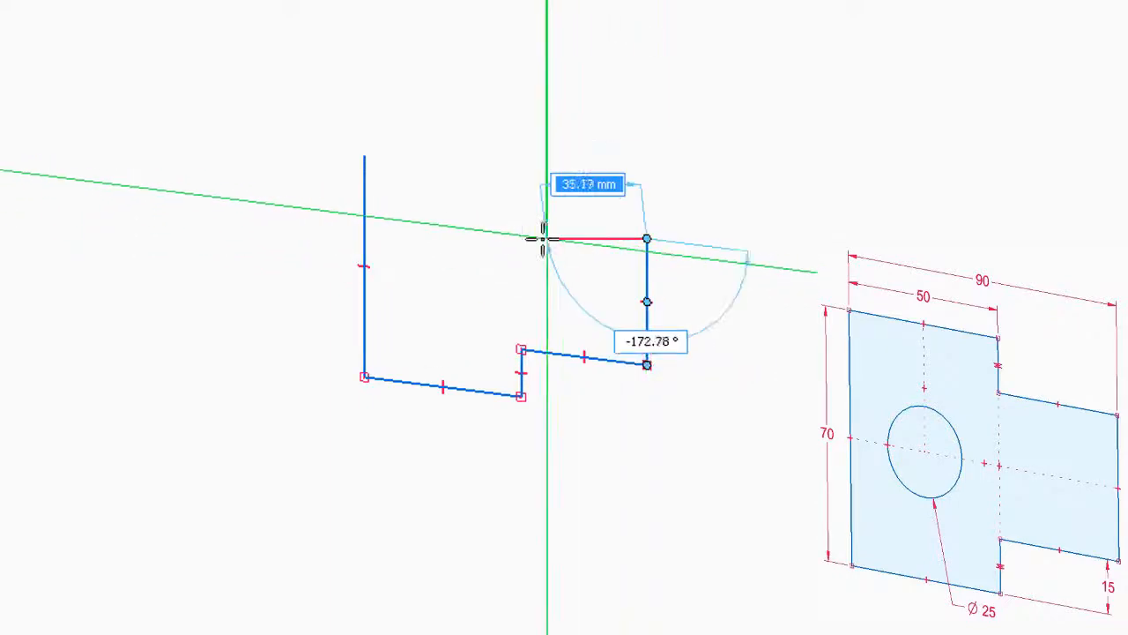
Step: Close the profile by drawing the upper edges in line with the lower step and back to the first line's start point
{"action": "left_click", "coordinate": [527, 224]}
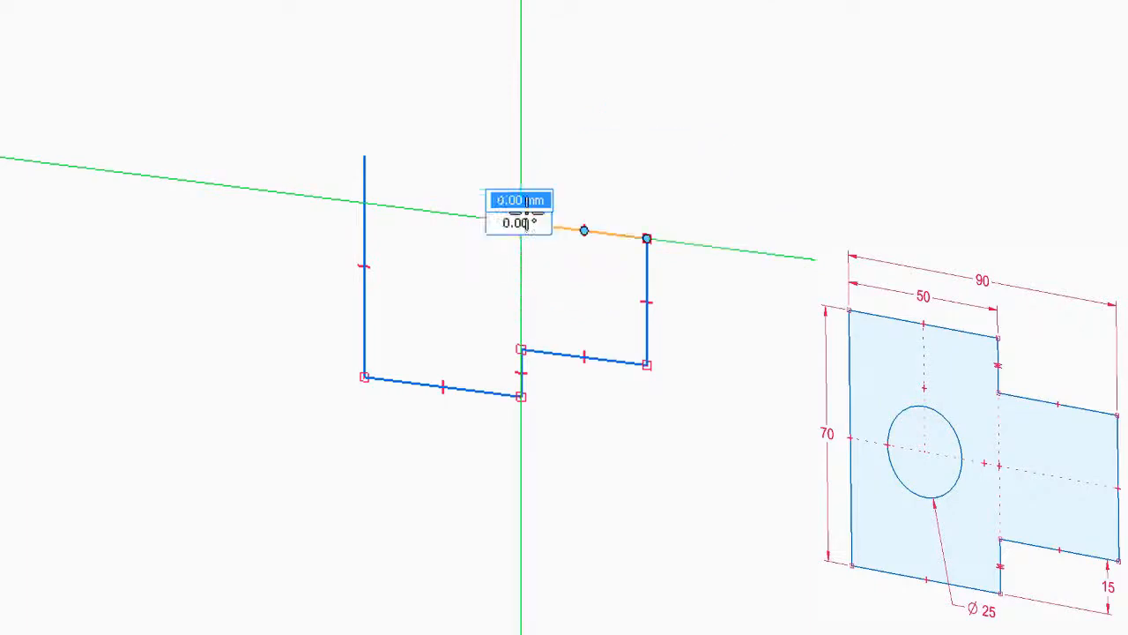
{"action": "left_click", "coordinate": [522, 174]}
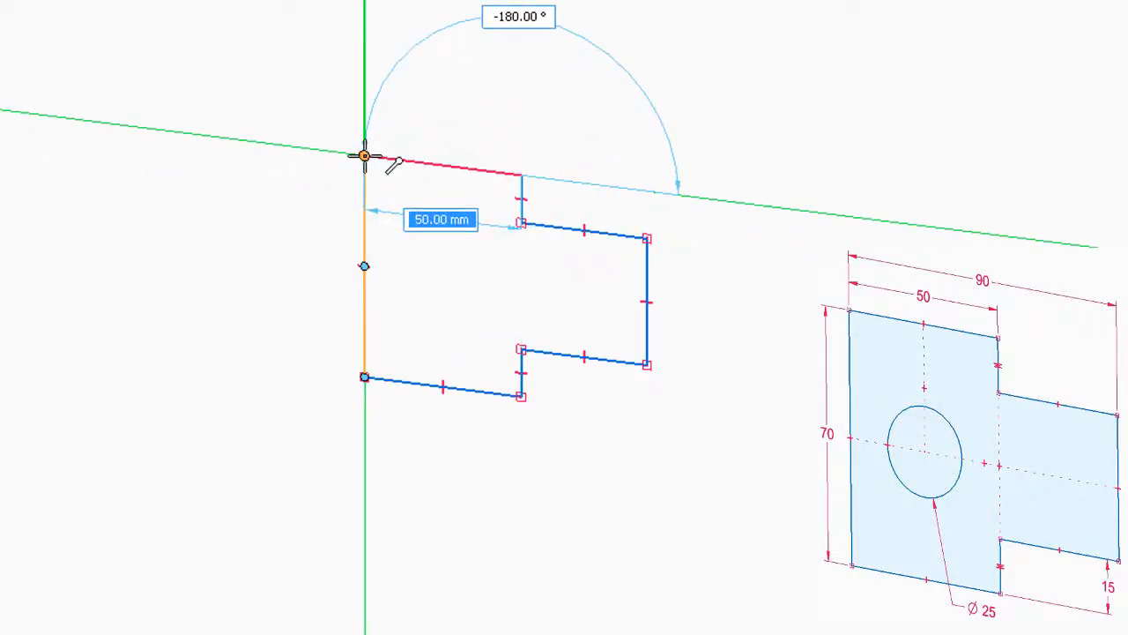
{"action": "left_click", "coordinate": [364, 156]}
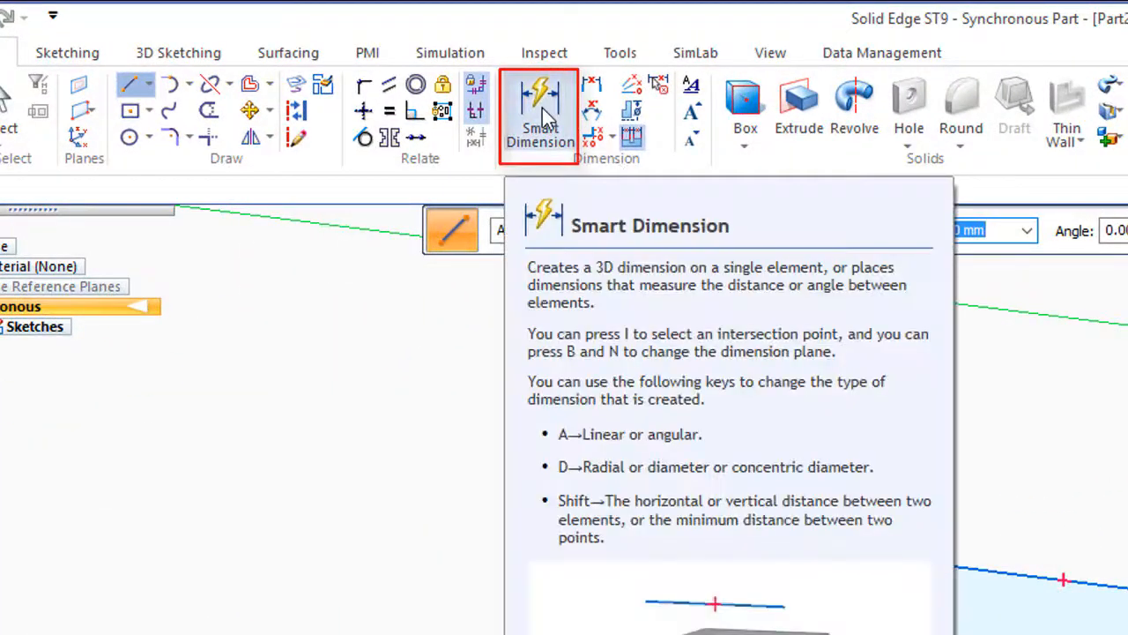
Step: Use Smart Dimension to dimension the profile's bottom edge, left vertical edge and short lower step edge
{"action": "left_click", "coordinate": [540, 107]}
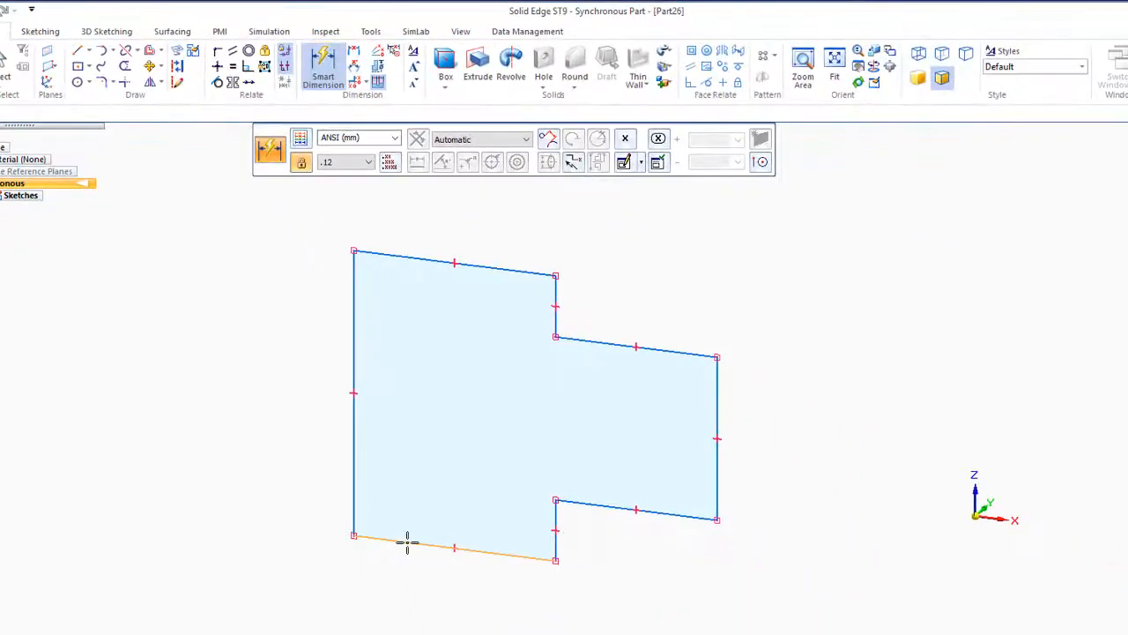
{"action": "left_click", "coordinate": [408, 544]}
{"action": "left_click", "coordinate": [408, 573]}
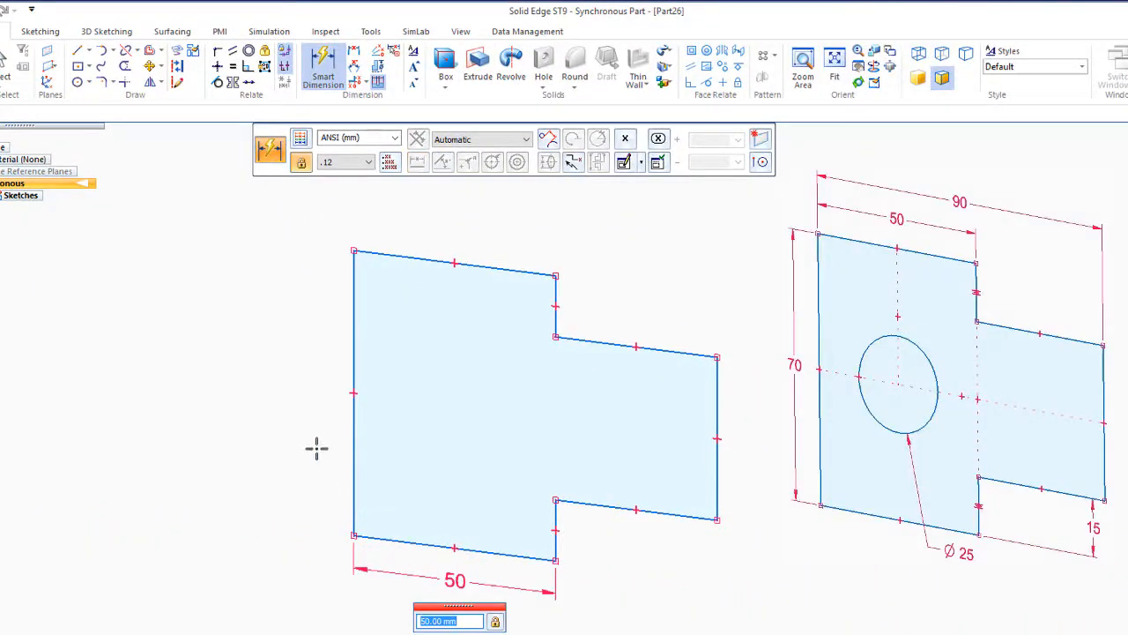
{"action": "left_click", "coordinate": [353, 457]}
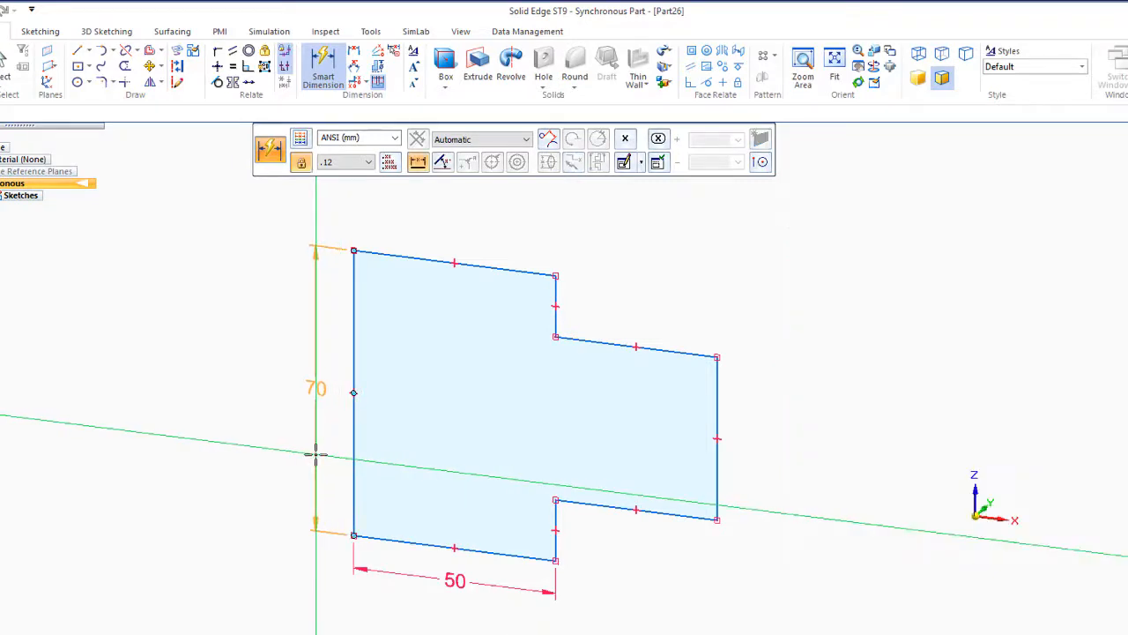
{"action": "left_click", "coordinate": [321, 449]}
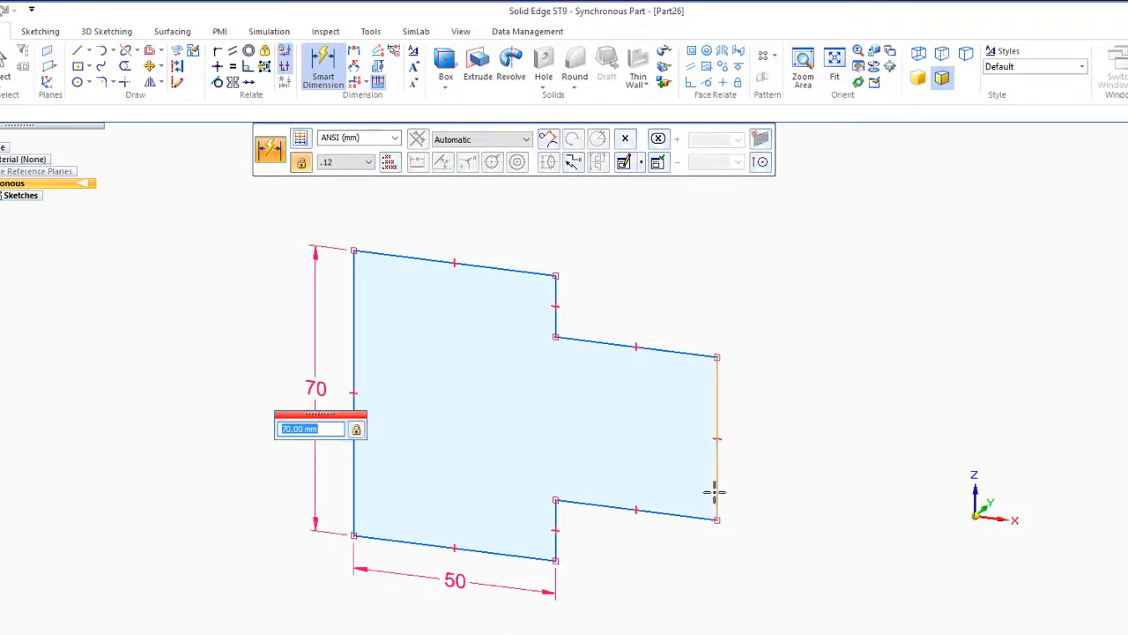
{"action": "left_click", "coordinate": [558, 538]}
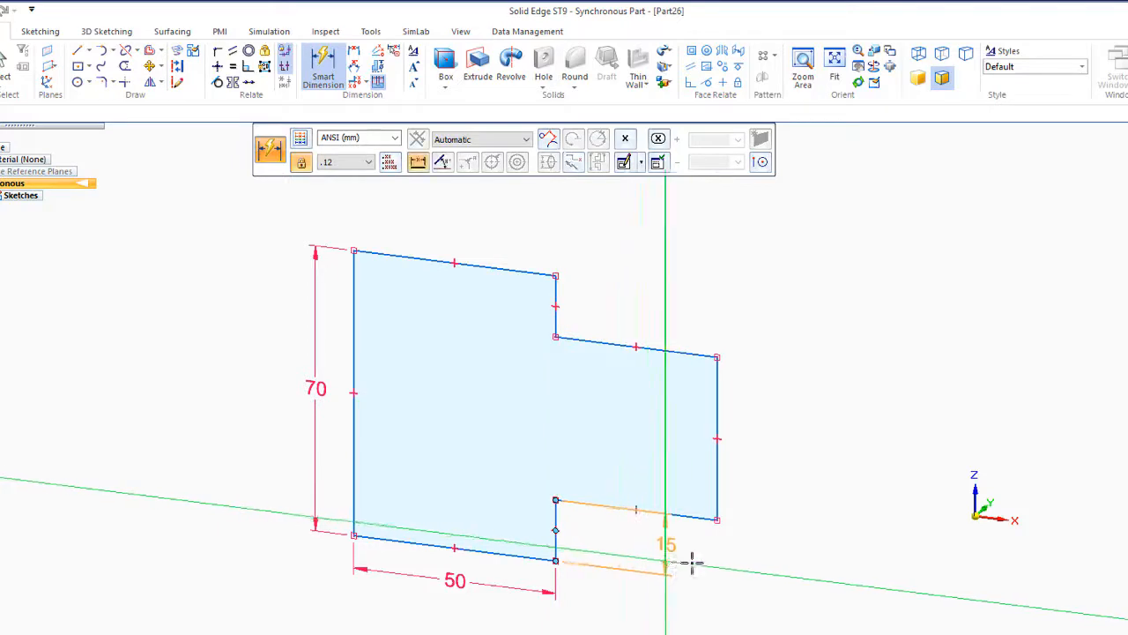
{"action": "left_click", "coordinate": [740, 565]}
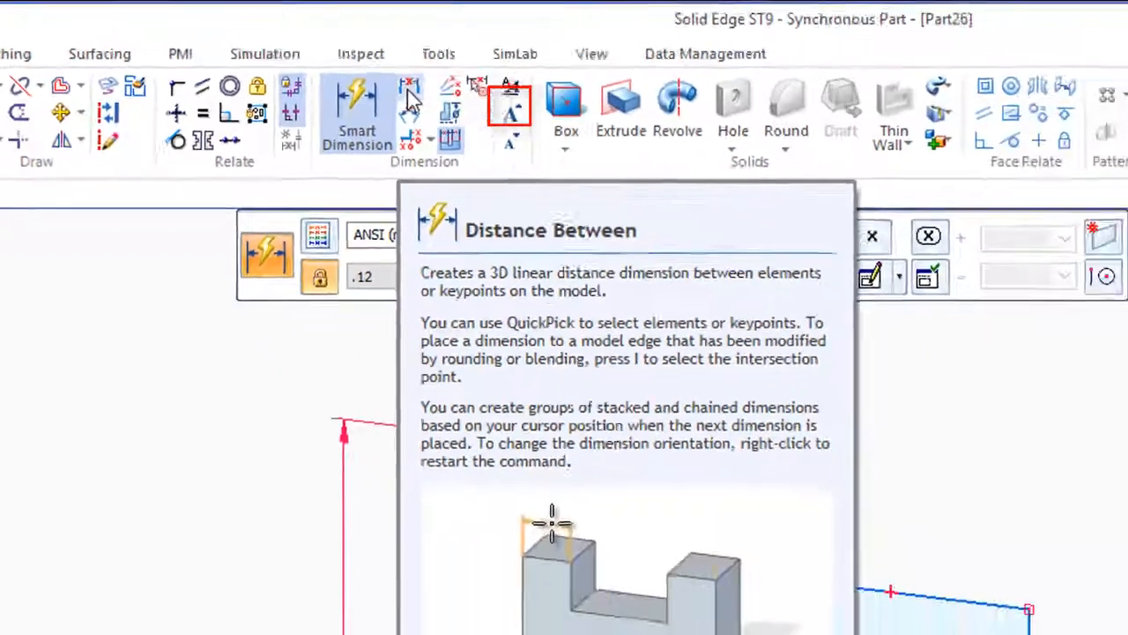
Step: Add a Distance Between dimension for the overall width, from the left vertical edge to the far right vertical edge, above the profile
{"action": "left_click", "coordinate": [510, 109]}
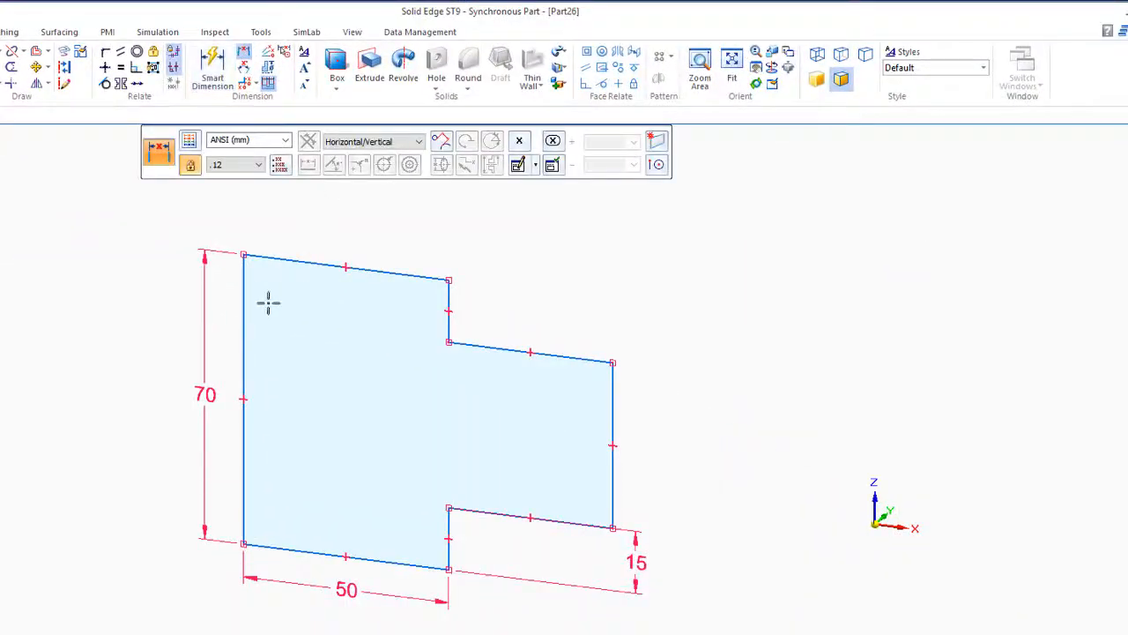
{"action": "left_click", "coordinate": [243, 288]}
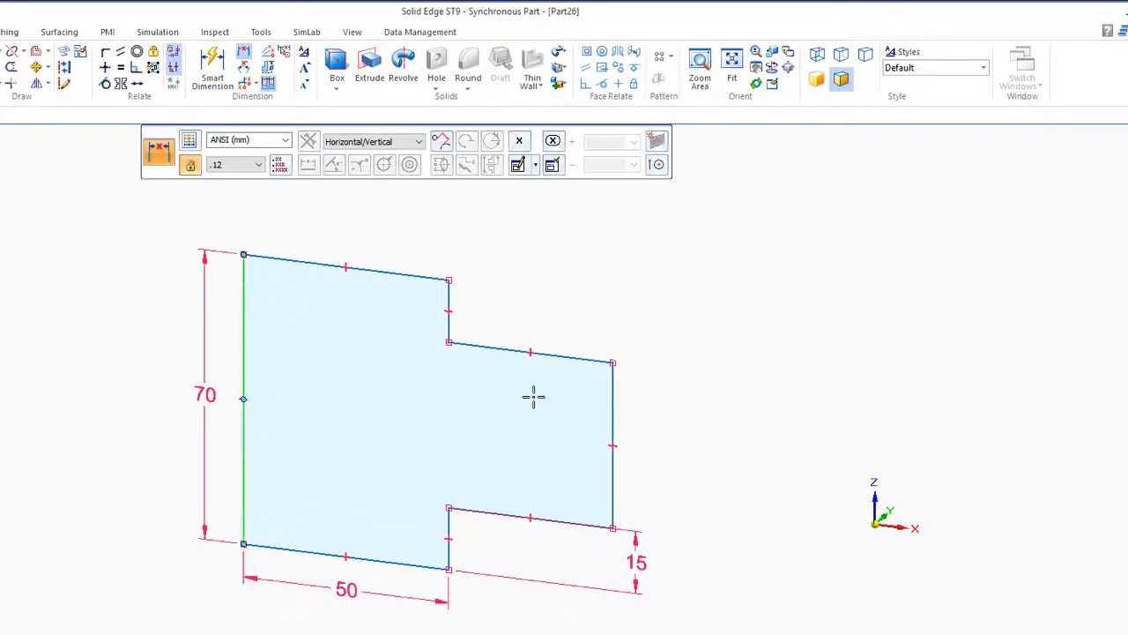
{"action": "left_click", "coordinate": [615, 399]}
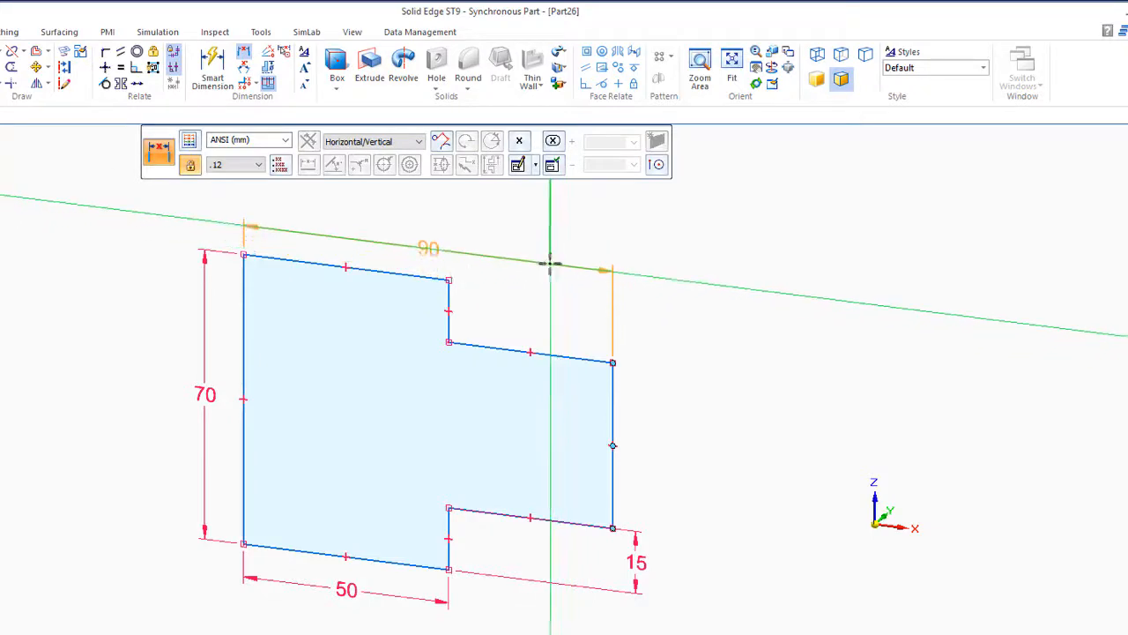
{"action": "left_click", "coordinate": [548, 260]}
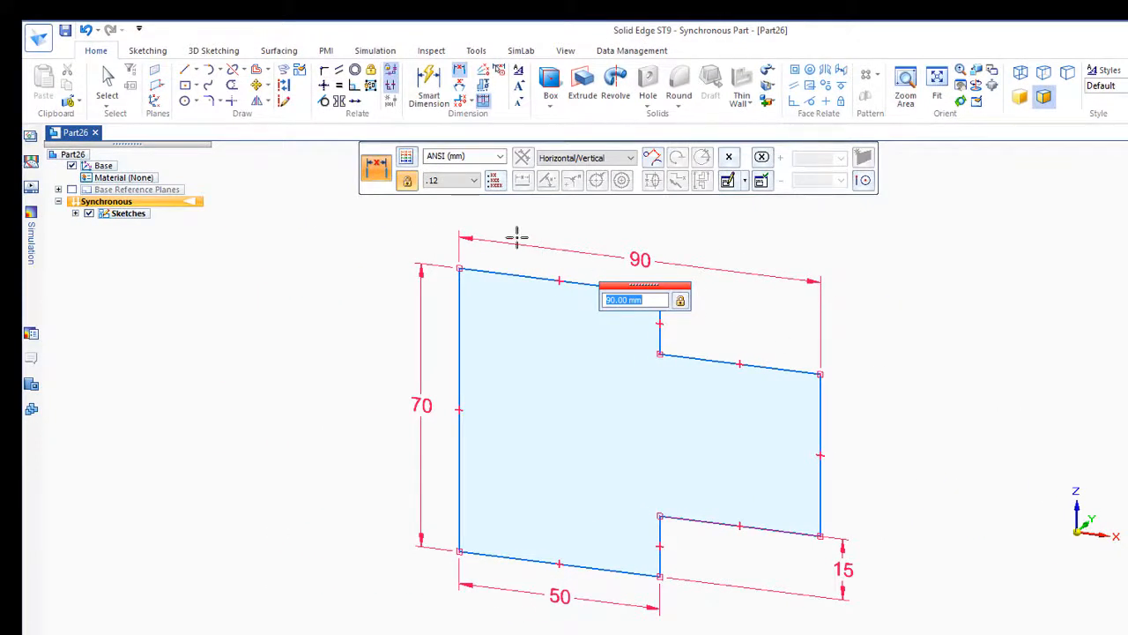
Step: Draw a circle about 28 mm in diameter inside the wide left section of the profile
{"action": "left_click", "coordinate": [185, 101]}
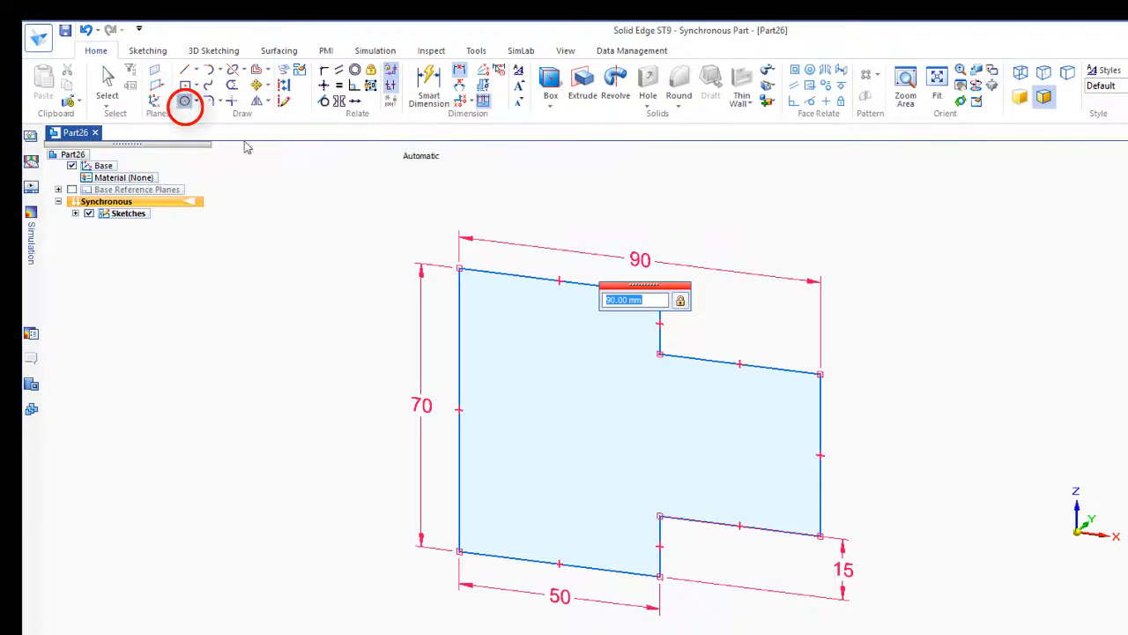
{"action": "left_click", "coordinate": [555, 421]}
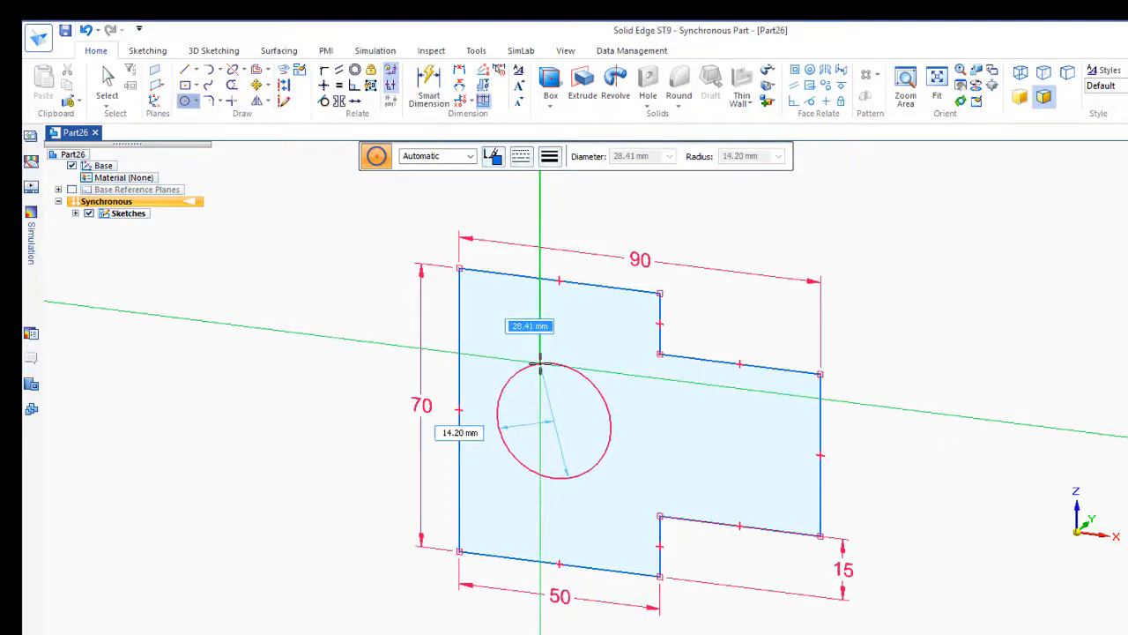
{"action": "left_click", "coordinate": [540, 364]}
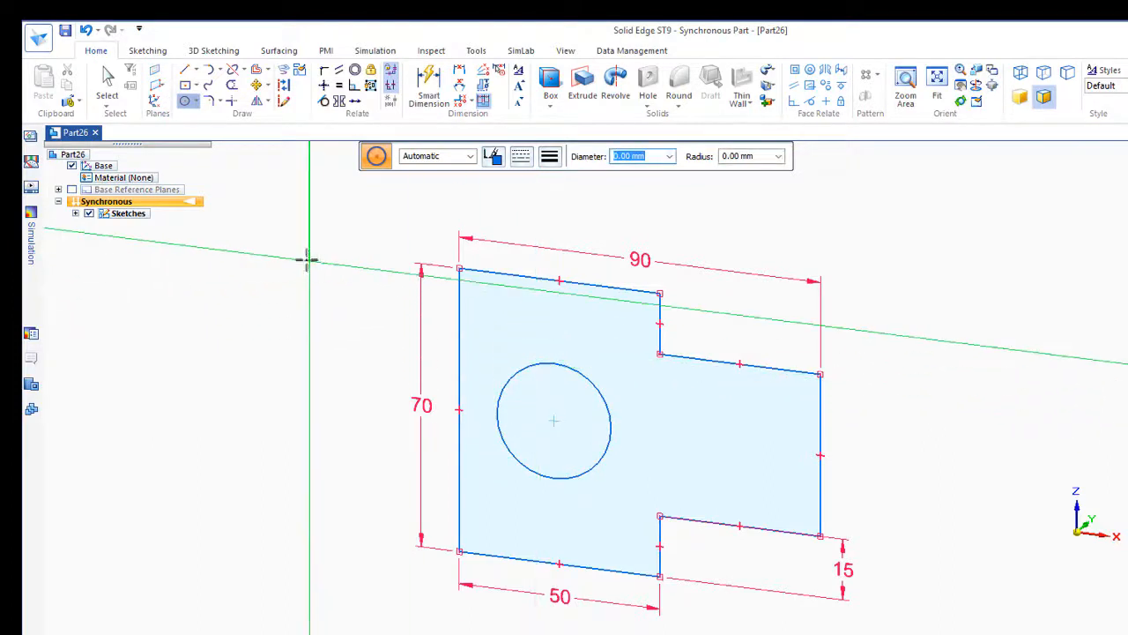
Step: Dimension the circle with Smart Dimension and set its diameter to 25 mm
{"action": "left_click", "coordinate": [427, 88]}
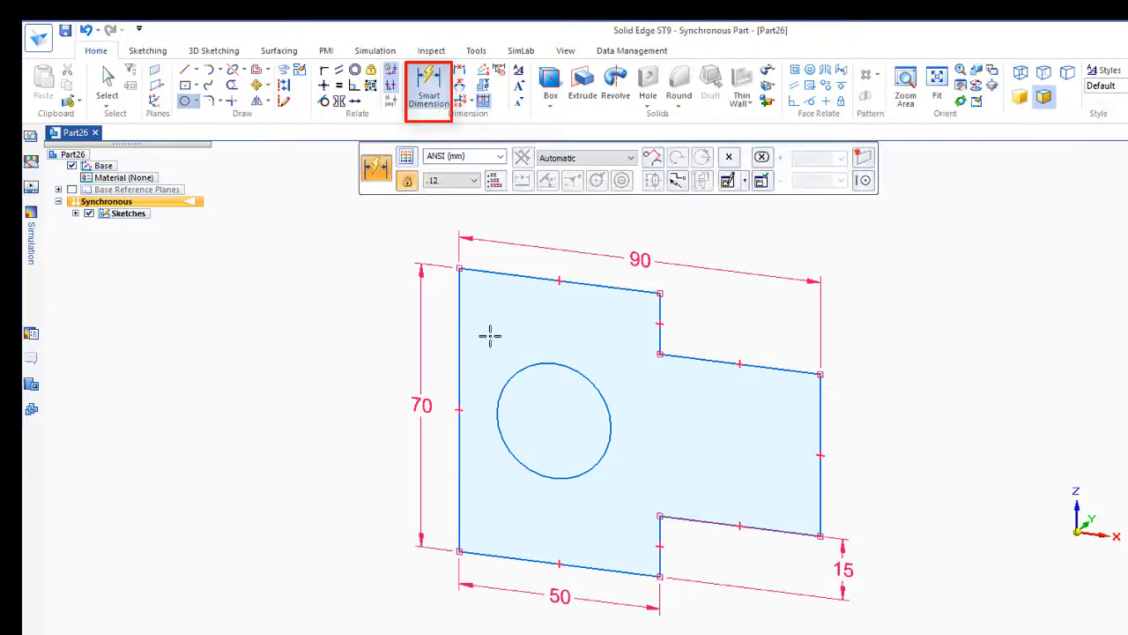
{"action": "left_click", "coordinate": [581, 374]}
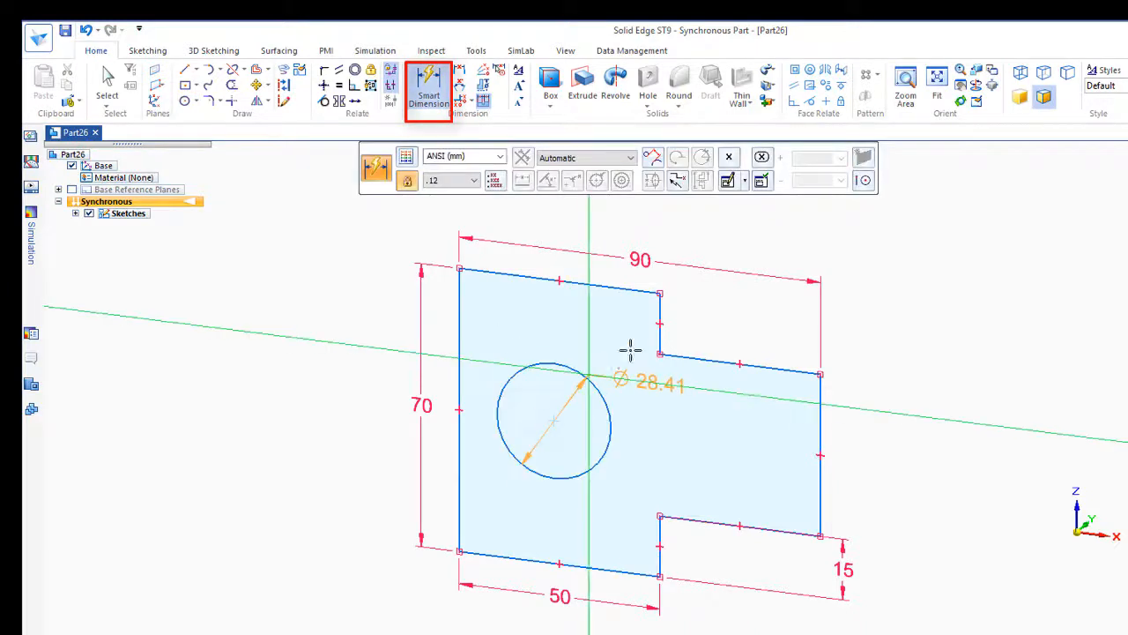
{"action": "left_click", "coordinate": [691, 316]}
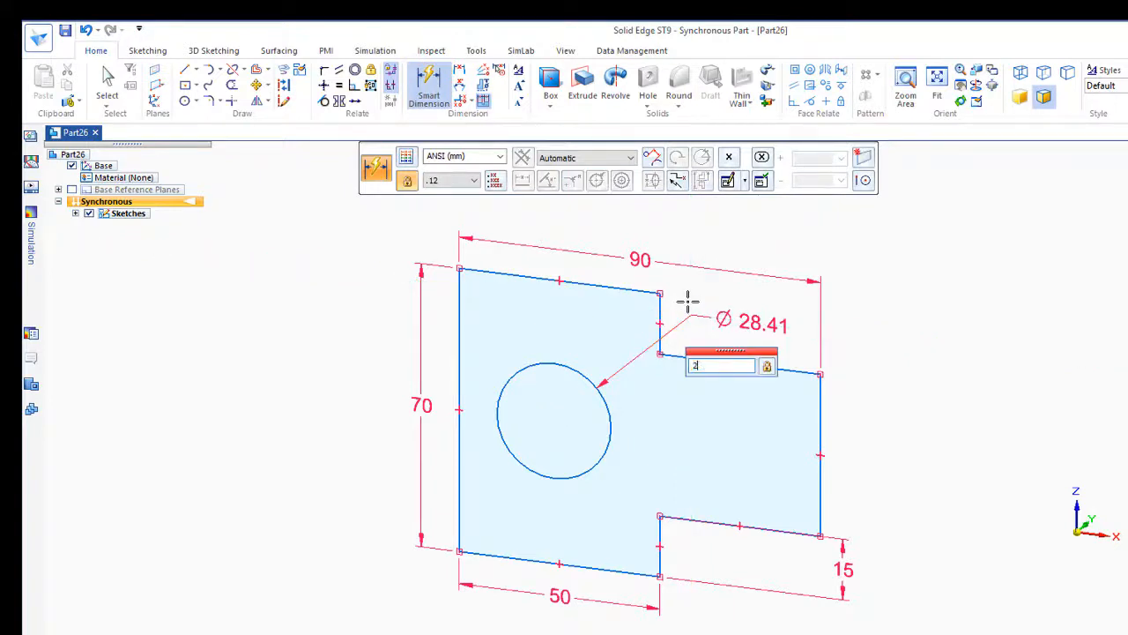
{"action": "type", "text": "25"}
{"action": "key", "text": "Return"}
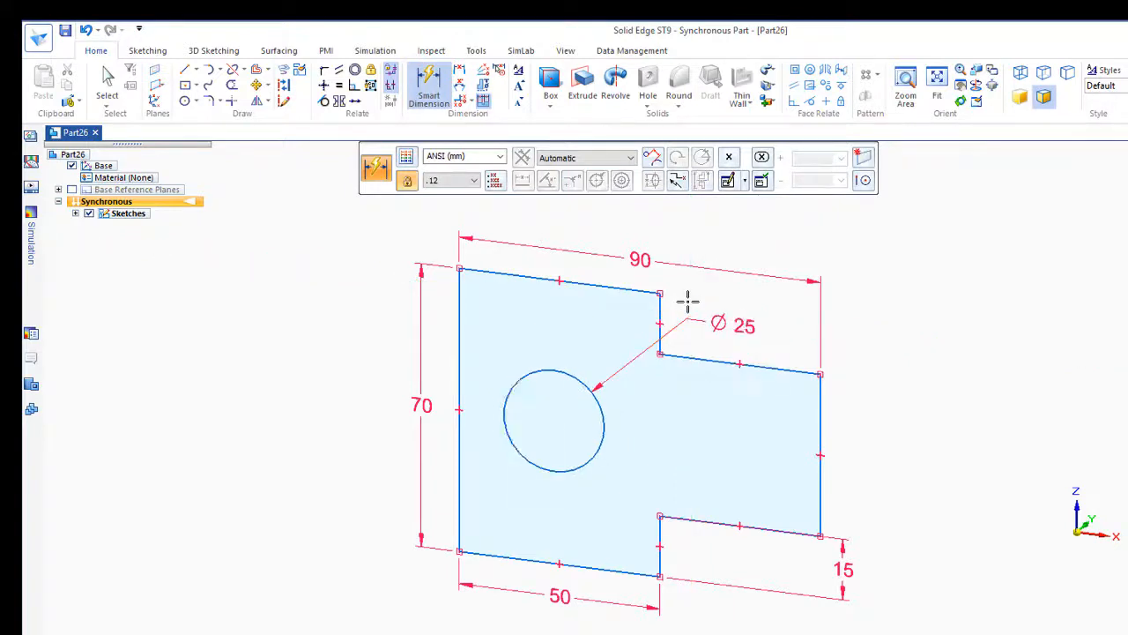
{"action": "key", "text": "Escape"}
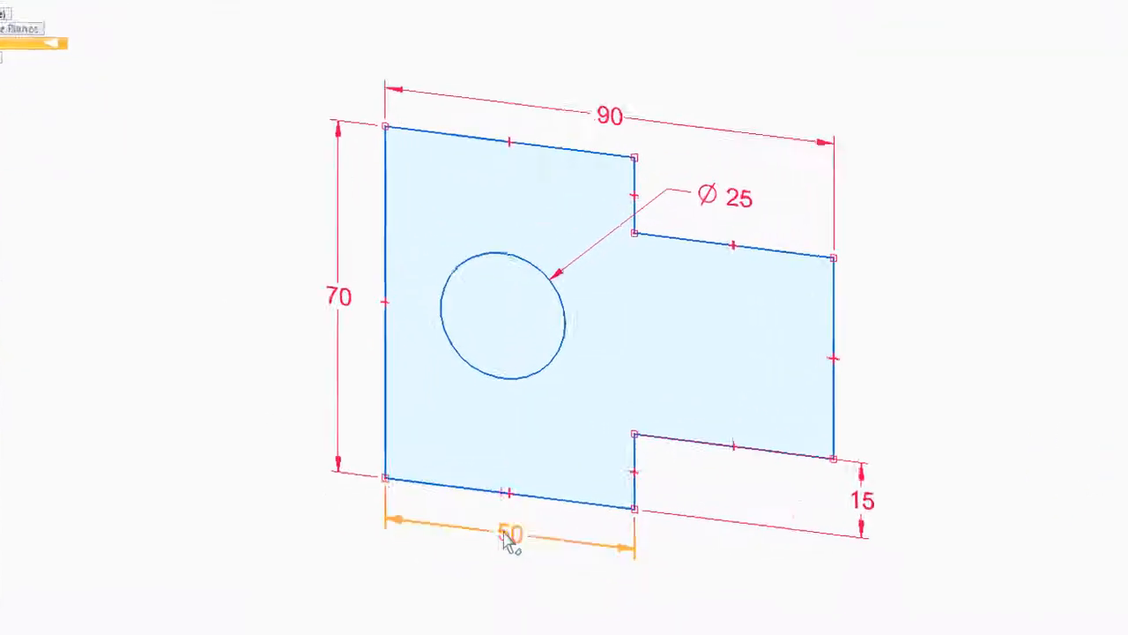
Step: Try varying the bottom edge's length dimension down to about 32.5 mm and back up, and undo the change
{"action": "left_click", "coordinate": [509, 537]}
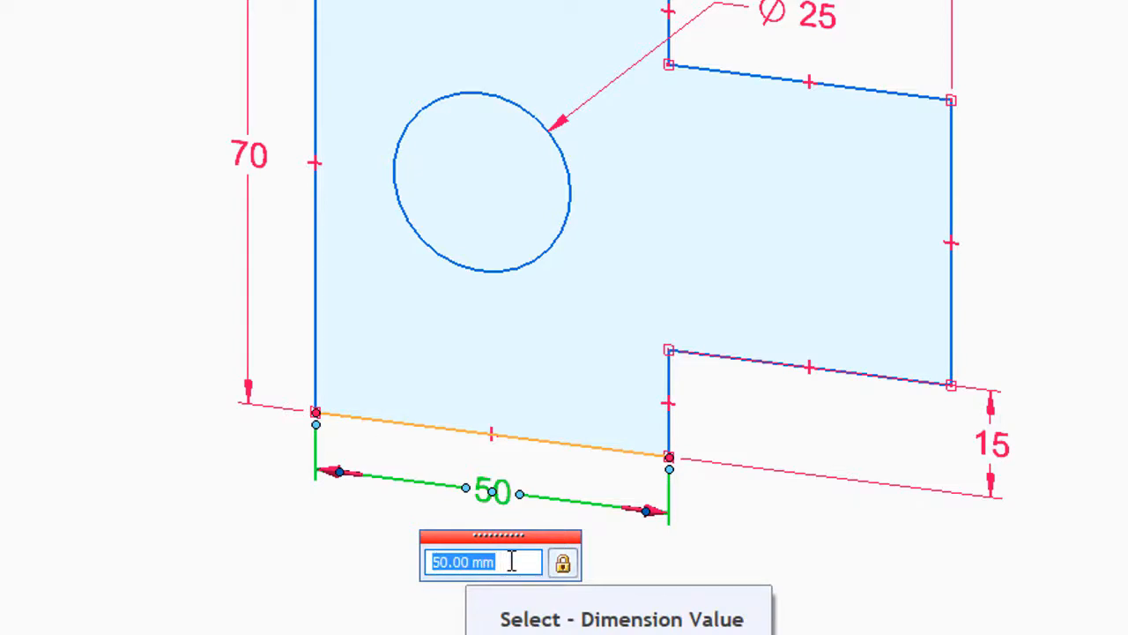
{"action": "scroll", "coordinate": [512, 561], "scroll_direction": "down", "scroll_amount": 6}
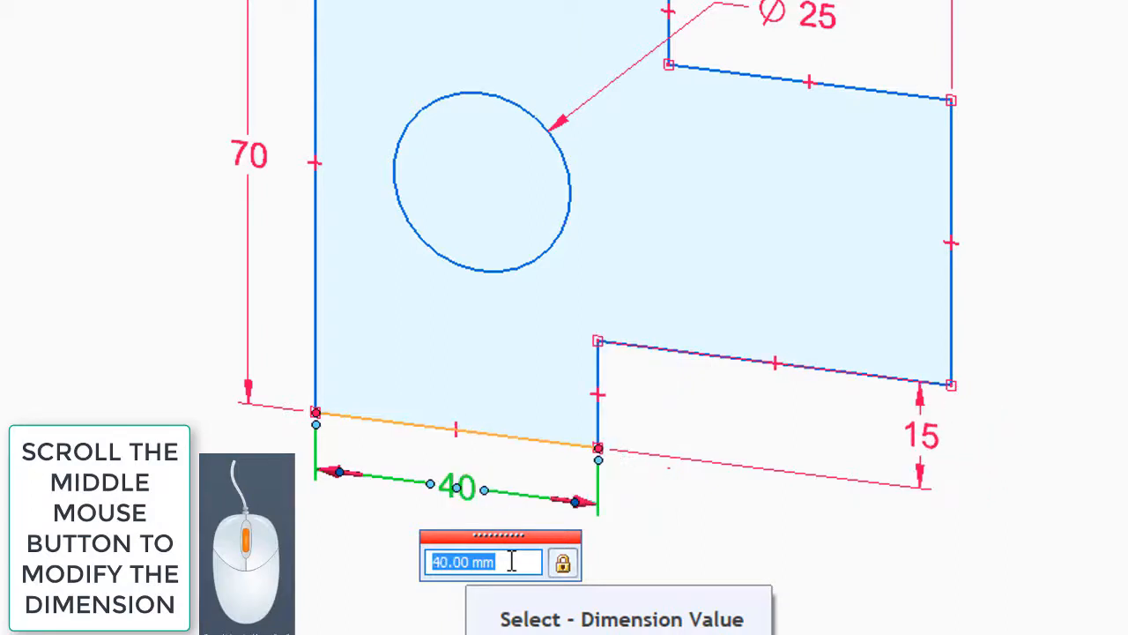
{"action": "scroll", "coordinate": [509, 561], "scroll_direction": "up", "scroll_amount": 5}
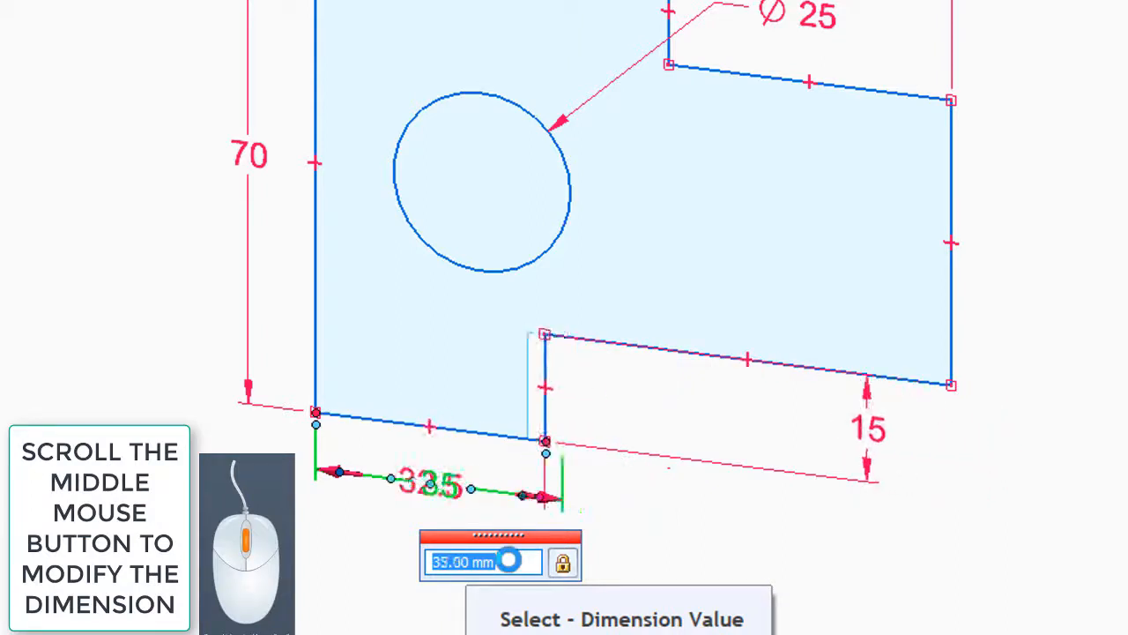
{"action": "scroll", "coordinate": [508, 560], "scroll_direction": "down", "scroll_amount": 2}
{"action": "scroll", "coordinate": [509, 561], "scroll_direction": "up", "scroll_amount": 3}
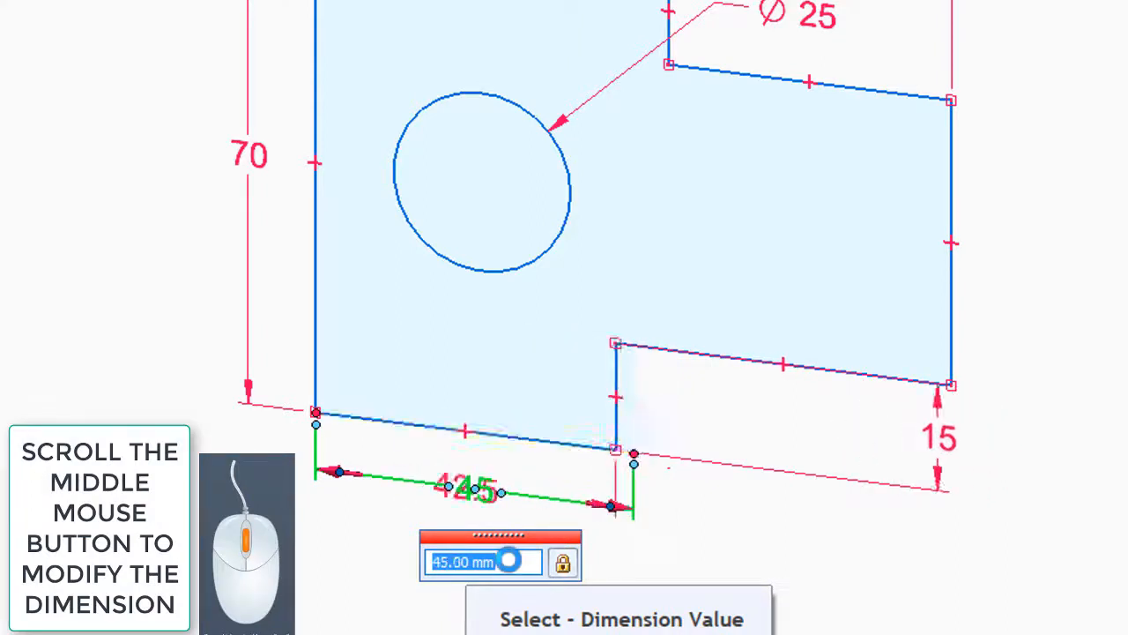
{"action": "scroll", "coordinate": [508, 561], "scroll_direction": "down", "scroll_amount": 5}
{"action": "scroll", "coordinate": [509, 561], "scroll_direction": "up", "scroll_amount": 2}
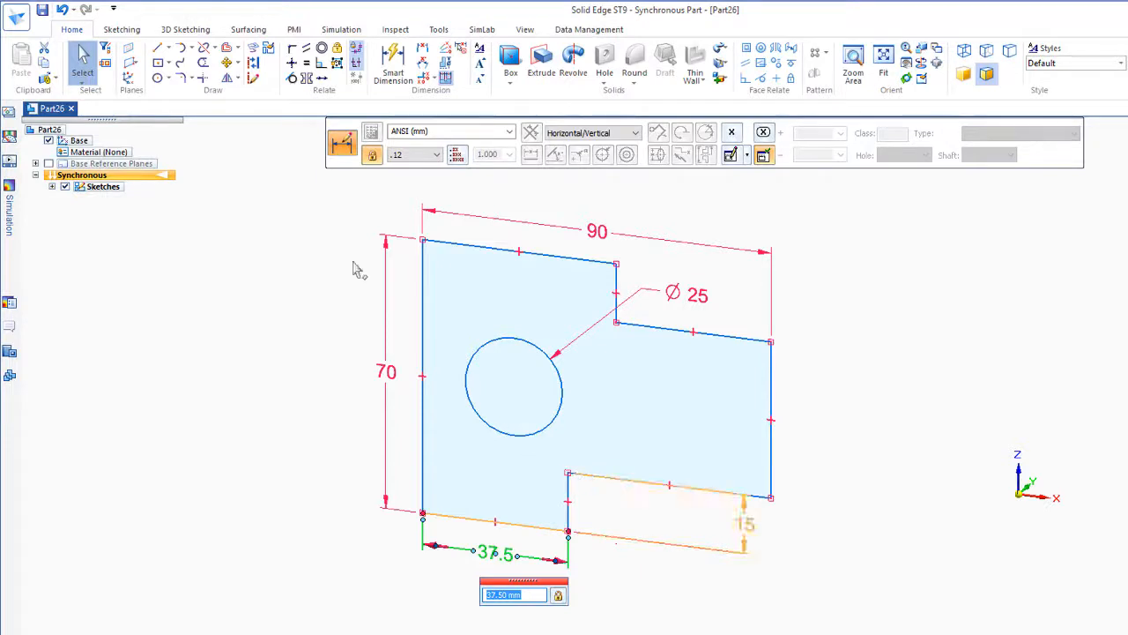
{"action": "left_click", "coordinate": [62, 10]}
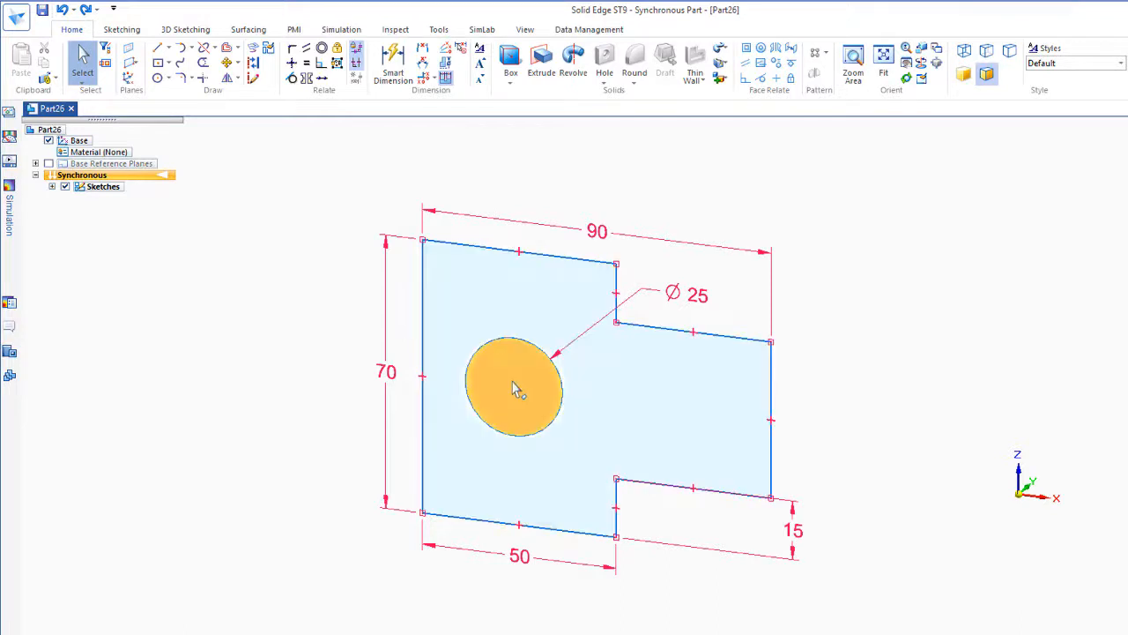
Step: Try varying the left vertical edge's dimension between about 35 mm and 73.5 mm, and undo the change
{"action": "left_click", "coordinate": [387, 375]}
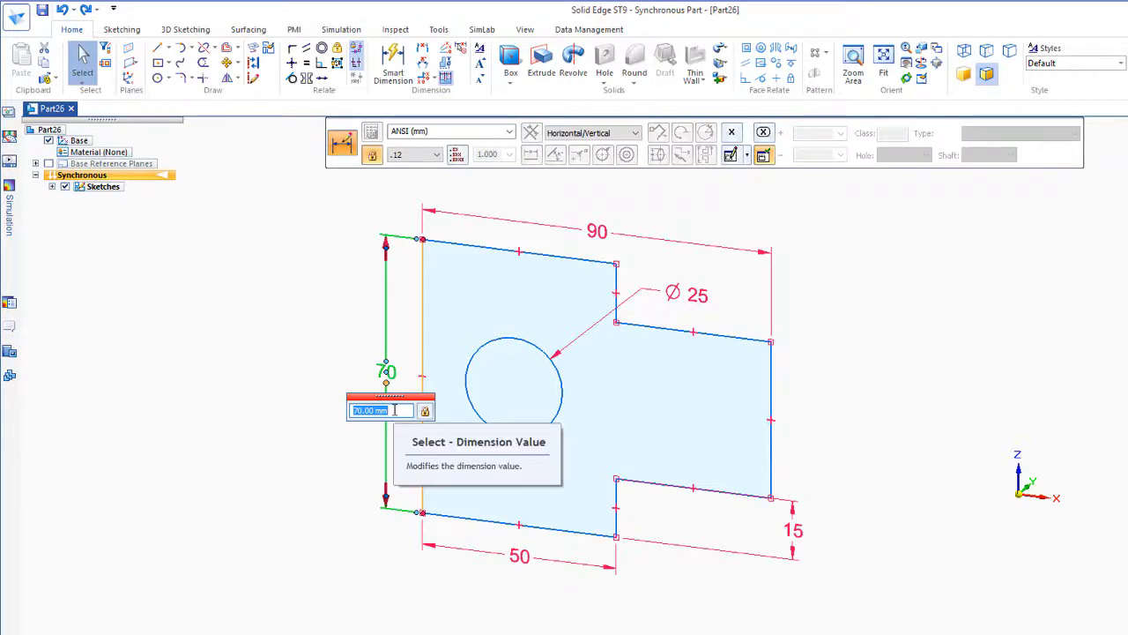
{"action": "scroll", "coordinate": [394, 410], "scroll_direction": "down", "scroll_amount": 10}
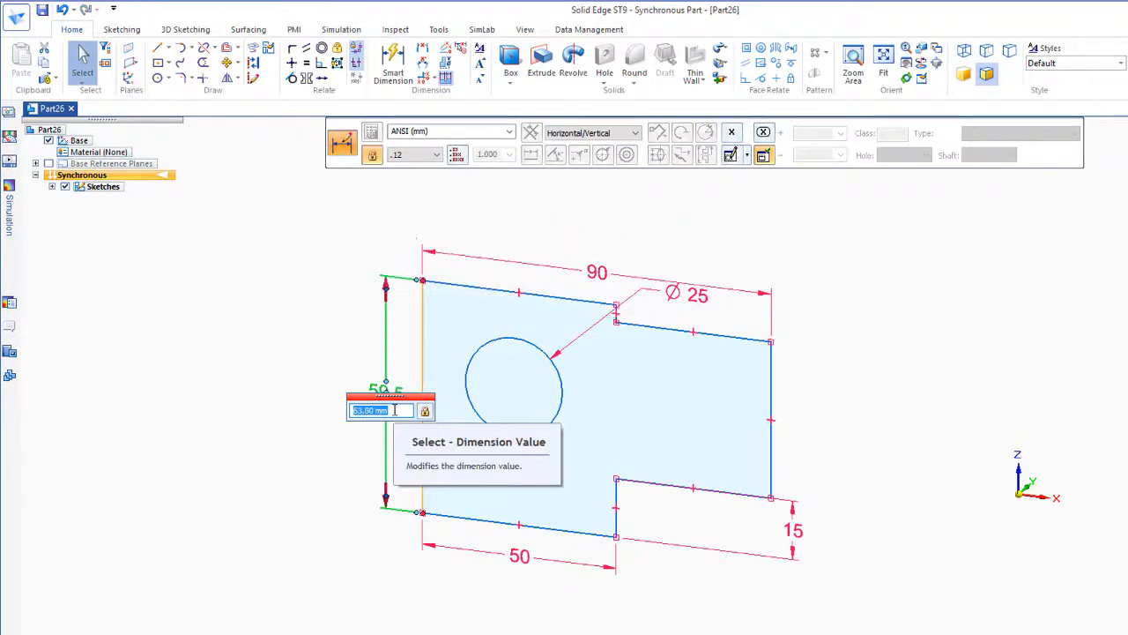
{"action": "scroll", "coordinate": [394, 410], "scroll_direction": "up", "scroll_amount": 5}
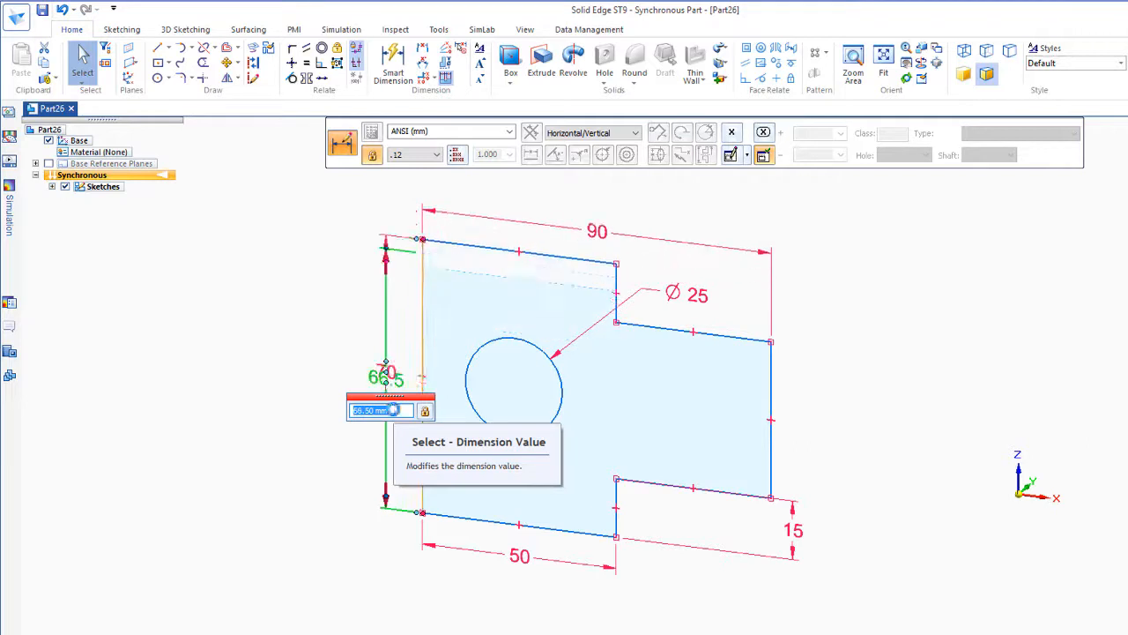
{"action": "scroll", "coordinate": [394, 410], "scroll_direction": "down", "scroll_amount": 10}
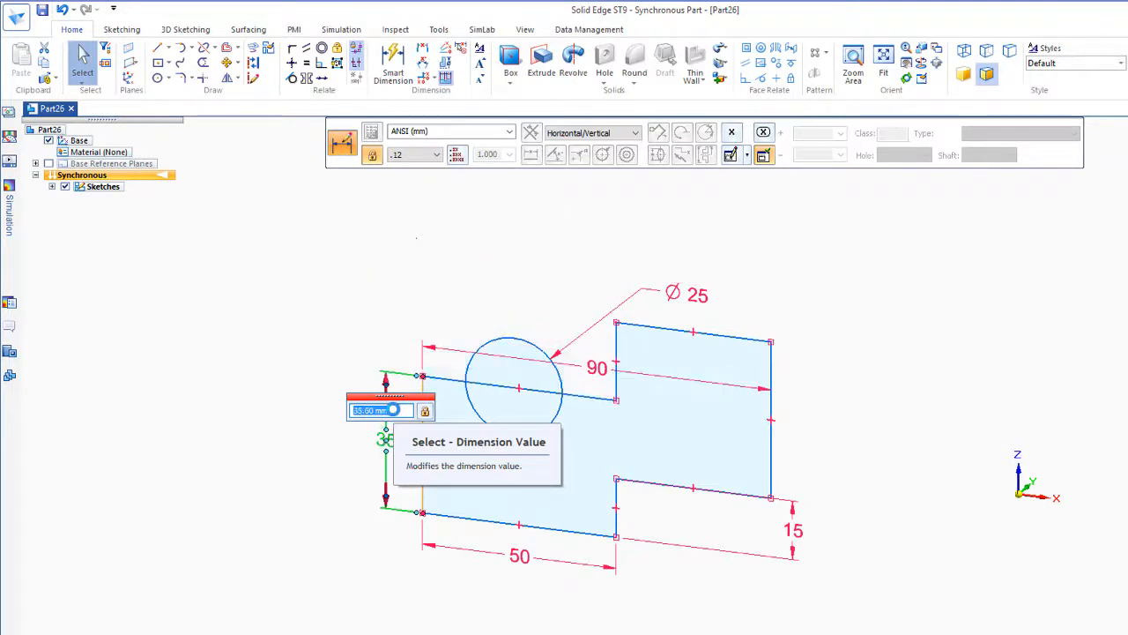
{"action": "scroll", "coordinate": [394, 410], "scroll_direction": "up", "scroll_amount": 17}
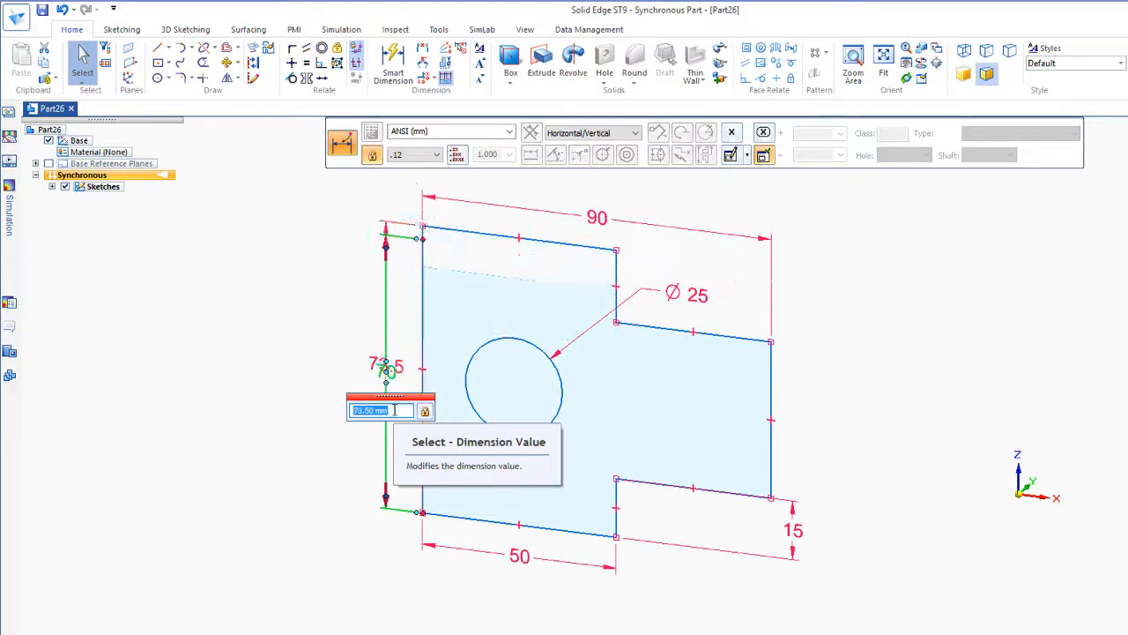
{"action": "left_click", "coordinate": [62, 10]}
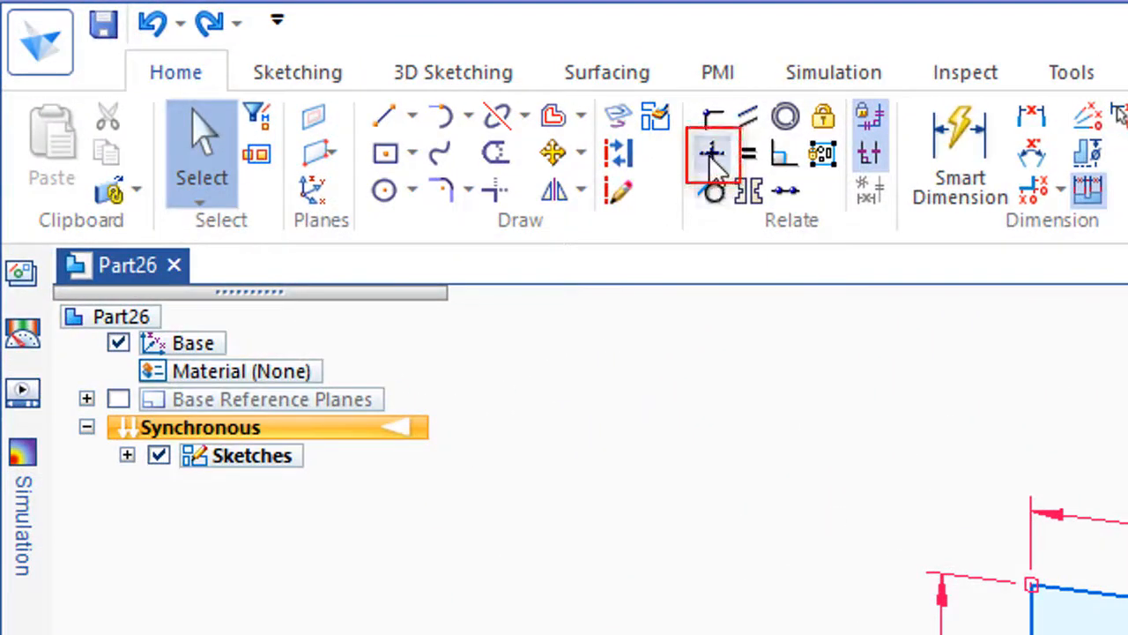
Step: Apply a Horizontal/Vertical relation between the upper and lower inner step corners to align them vertically
{"action": "left_click", "coordinate": [719, 167]}
{"action": "left_click", "coordinate": [715, 155]}
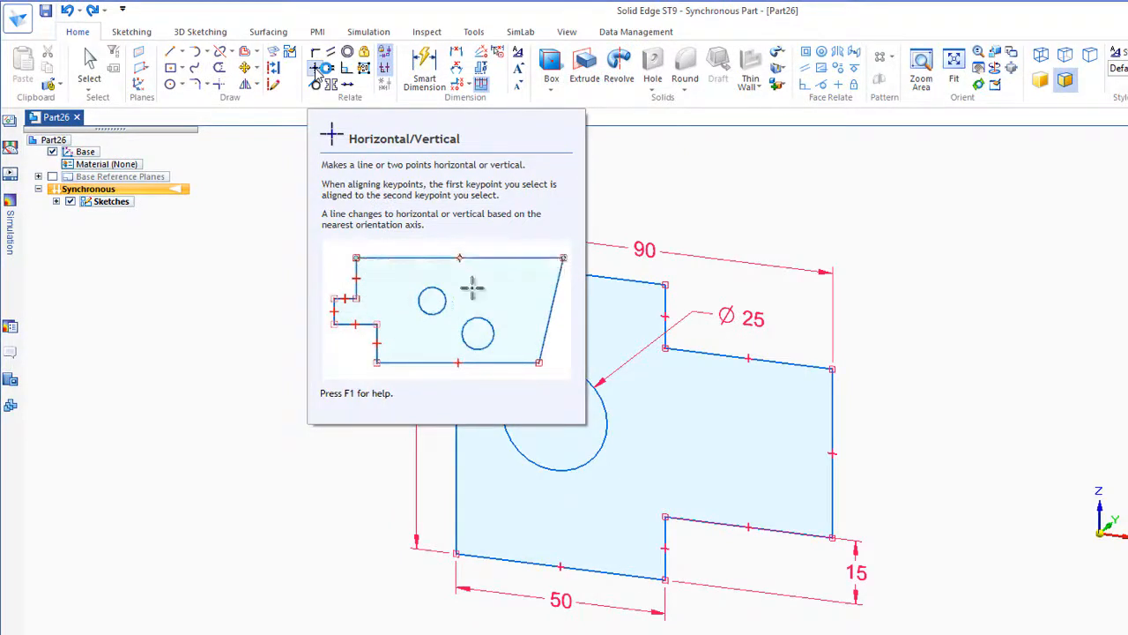
{"action": "left_click", "coordinate": [316, 70]}
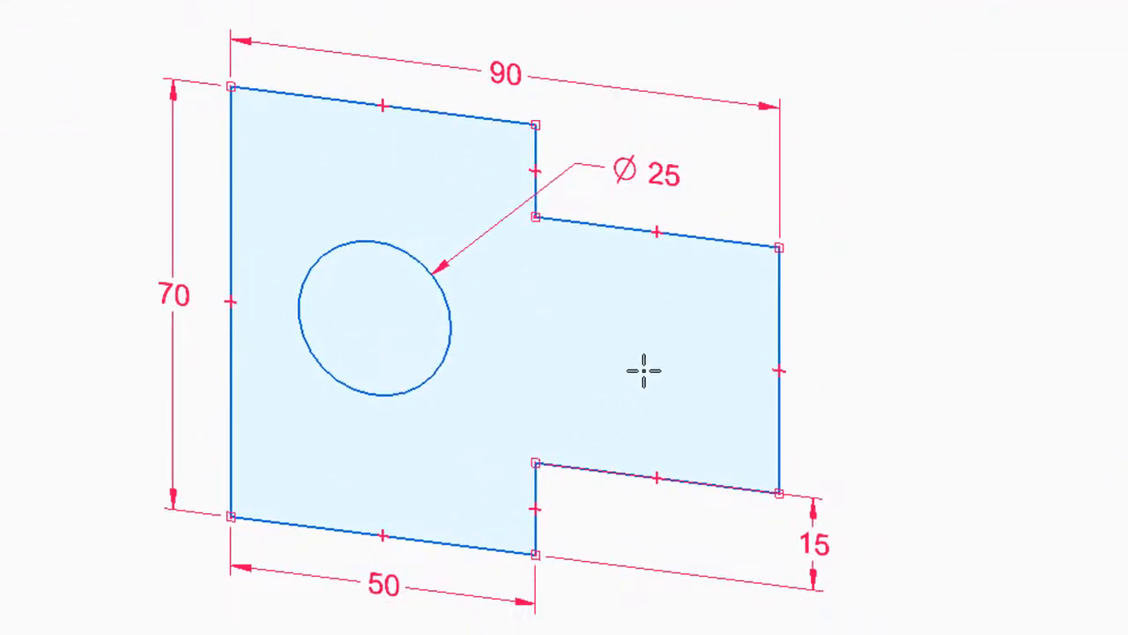
{"action": "left_click", "coordinate": [535, 214]}
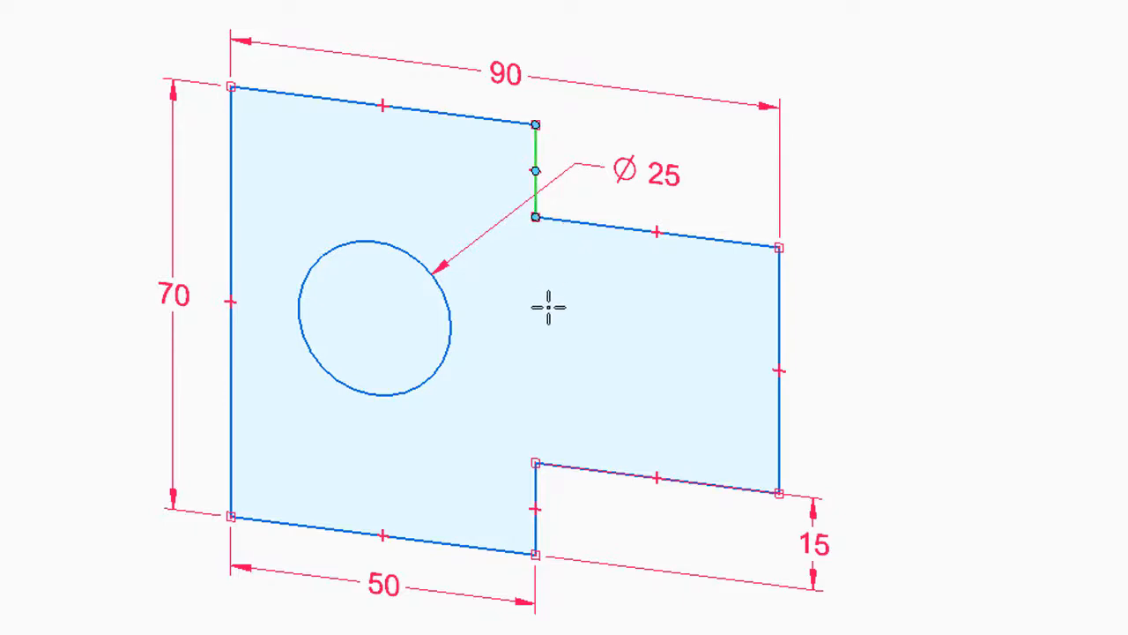
{"action": "left_click", "coordinate": [535, 463]}
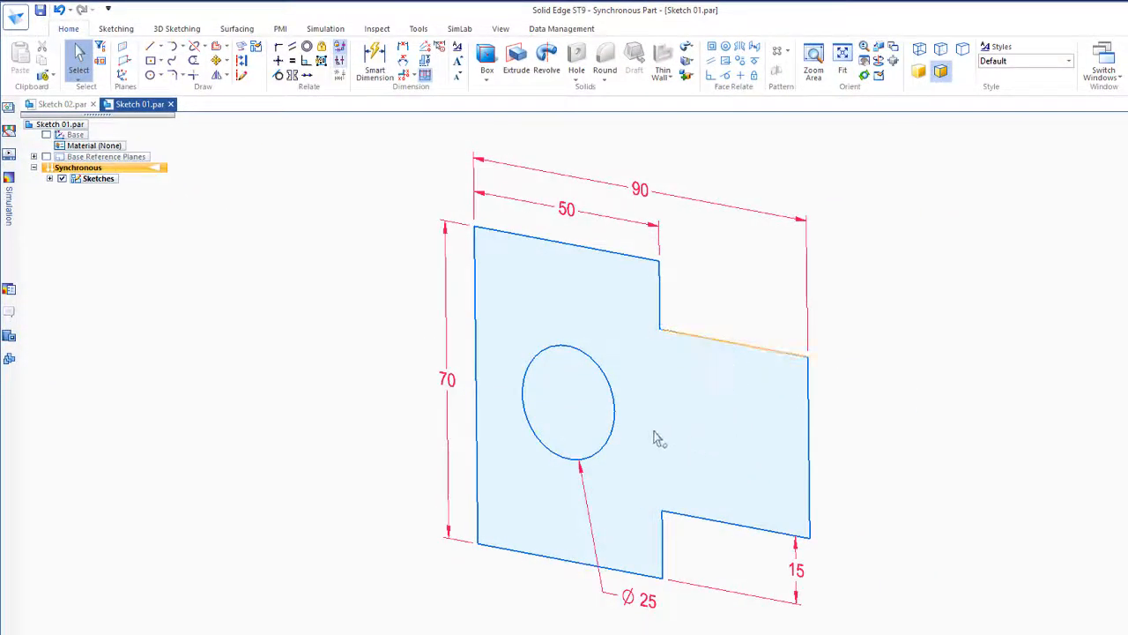
Step: Toggle the display of relationship handles on the Sketch 01 profile to examine its relations
{"action": "left_click", "coordinate": [339, 63]}
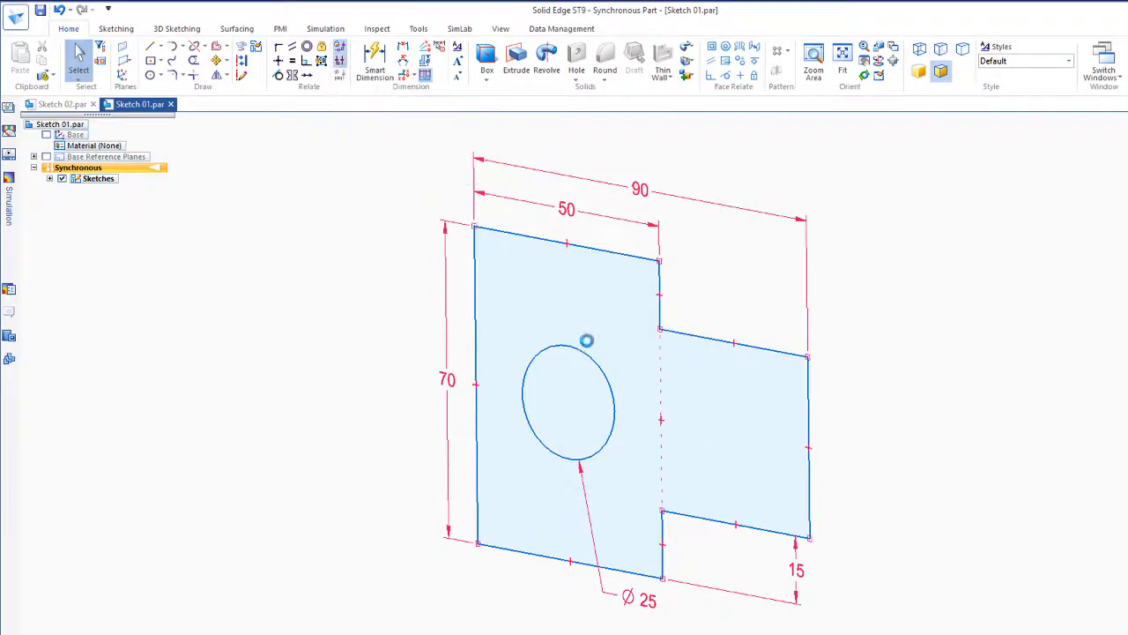
{"action": "left_click", "coordinate": [340, 63]}
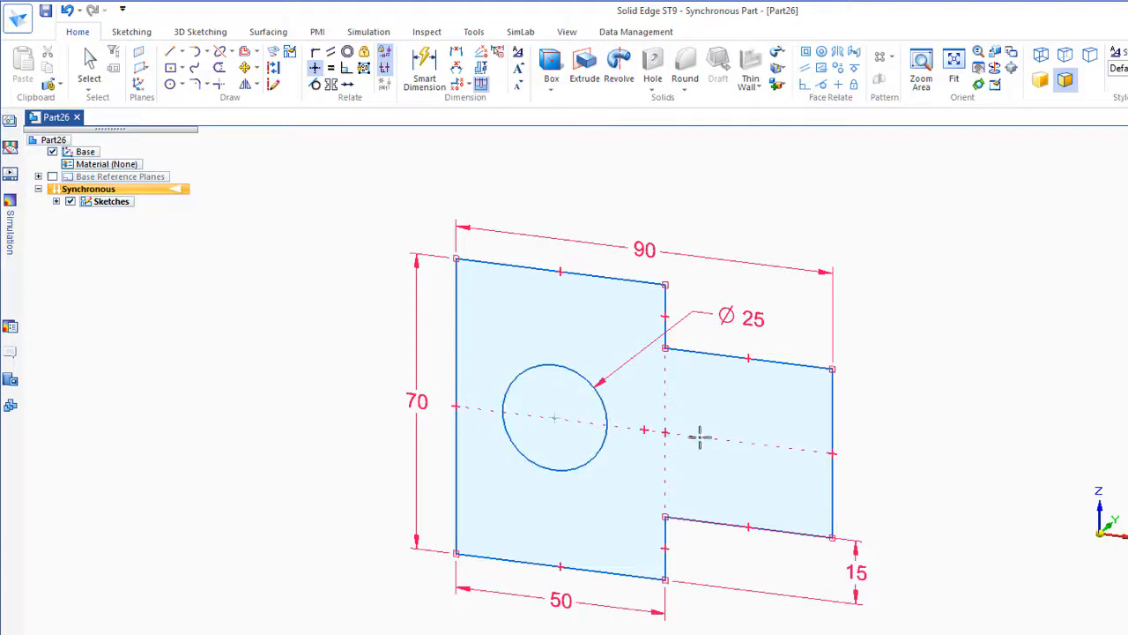
Step: In the Part26 sketch, test the aligned steps by varying the bottom edge's dimension down to about 22.5 mm, and restore it to 50 mm
{"action": "left_click", "coordinate": [89, 64]}
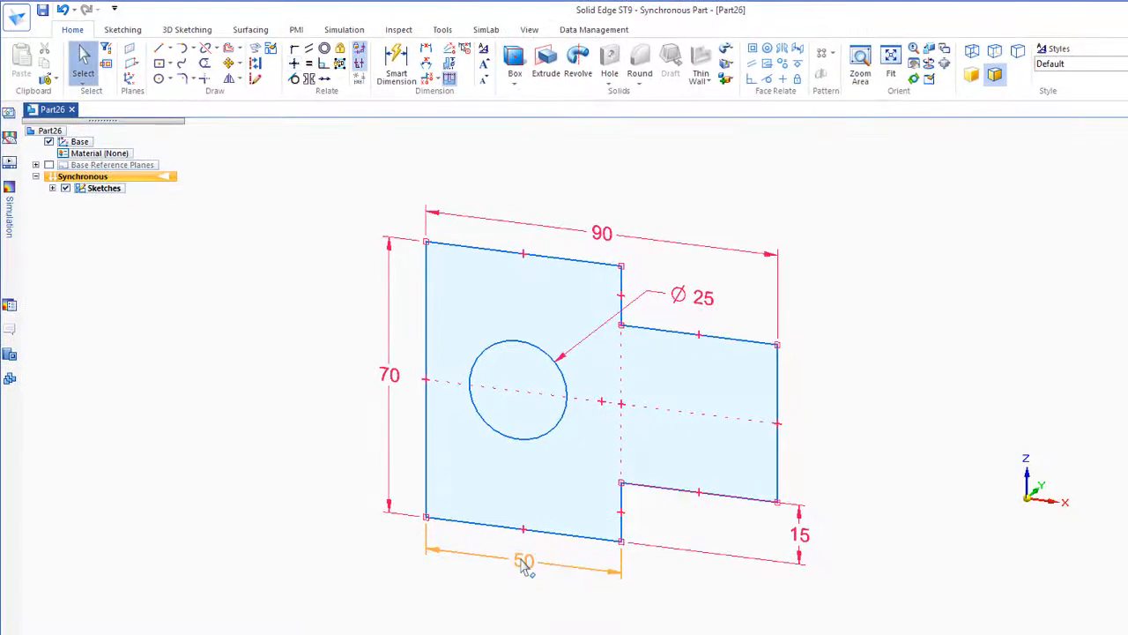
{"action": "left_click", "coordinate": [524, 566]}
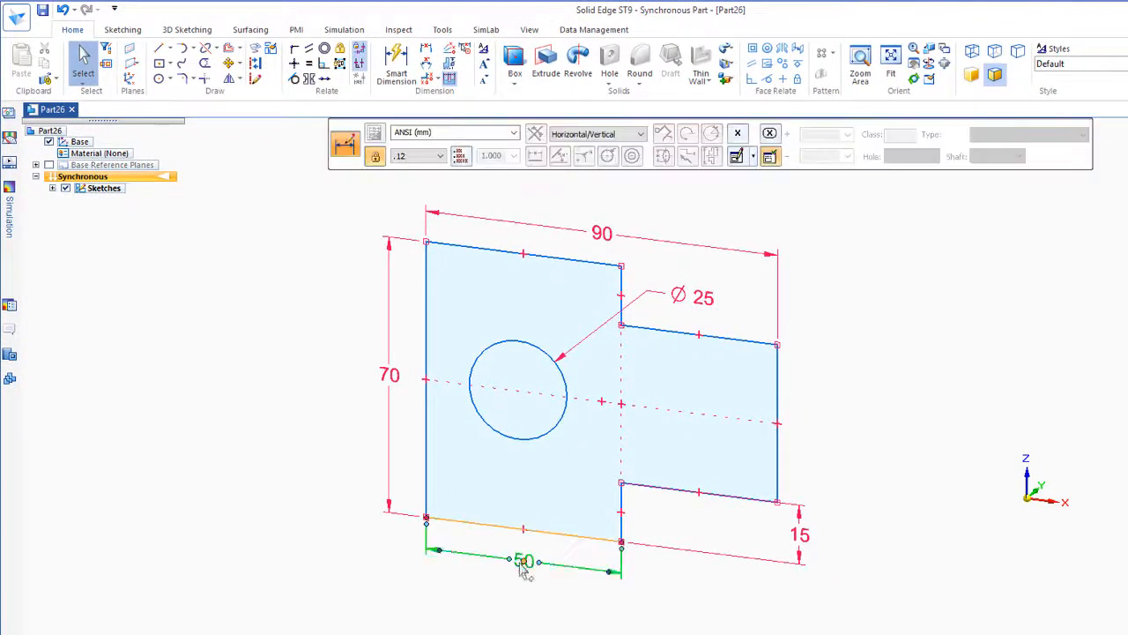
{"action": "scroll", "coordinate": [525, 567], "scroll_direction": "down", "scroll_amount": 5}
{"action": "scroll", "coordinate": [518, 596], "scroll_direction": "up", "scroll_amount": 5}
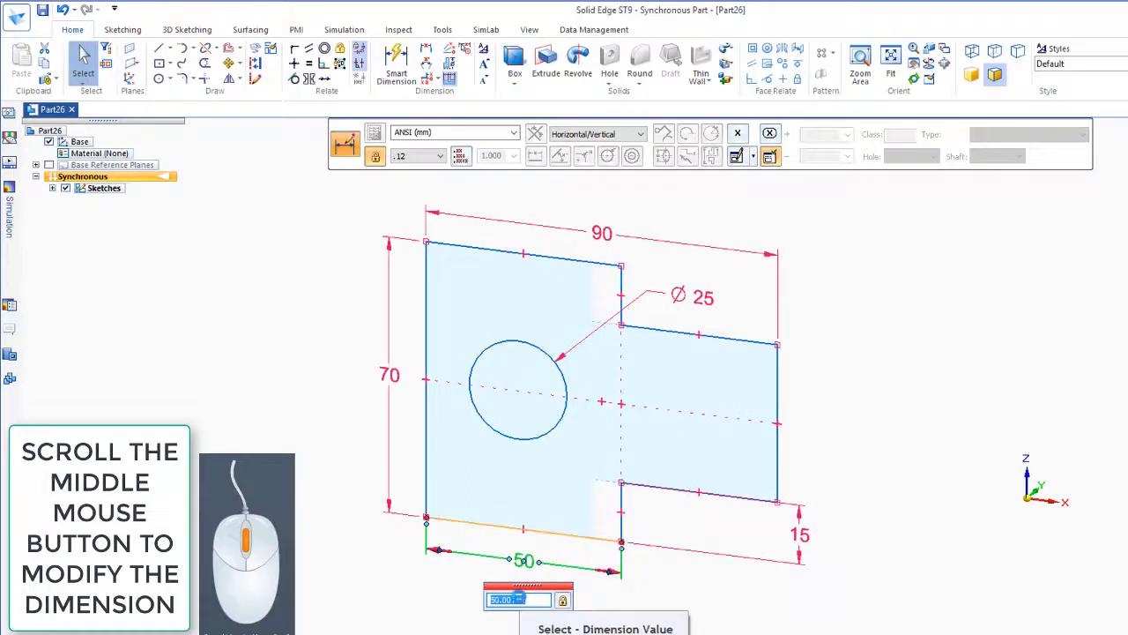
{"action": "scroll", "coordinate": [518, 597], "scroll_direction": "down", "scroll_amount": 9}
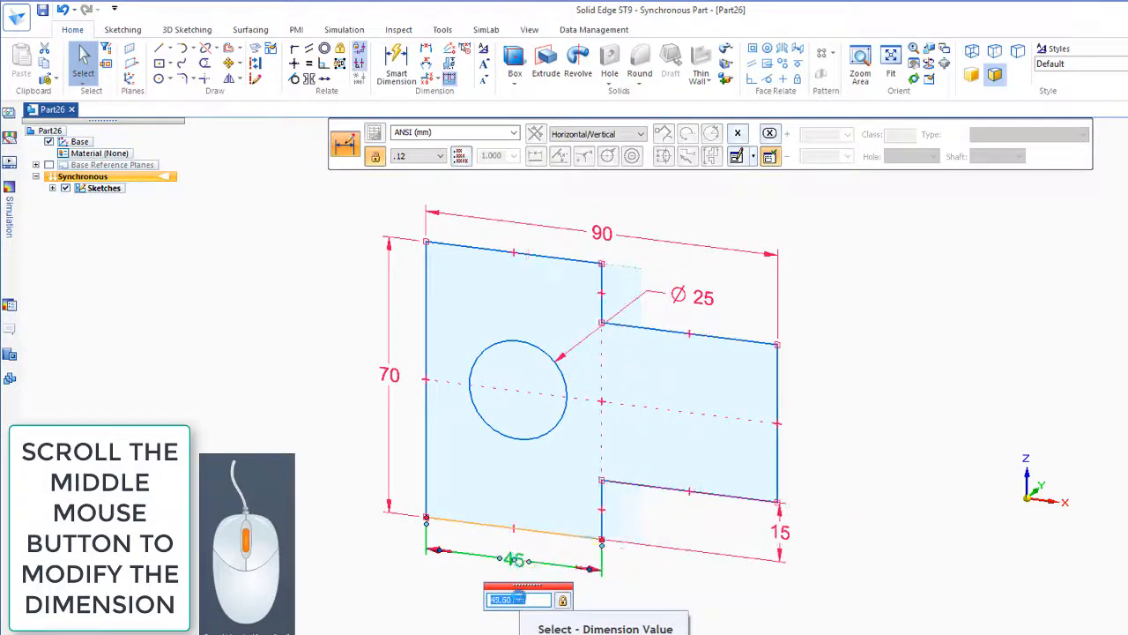
{"action": "scroll", "coordinate": [518, 598], "scroll_direction": "up", "scroll_amount": 4}
{"action": "scroll", "coordinate": [518, 599], "scroll_direction": "down", "scroll_amount": 5}
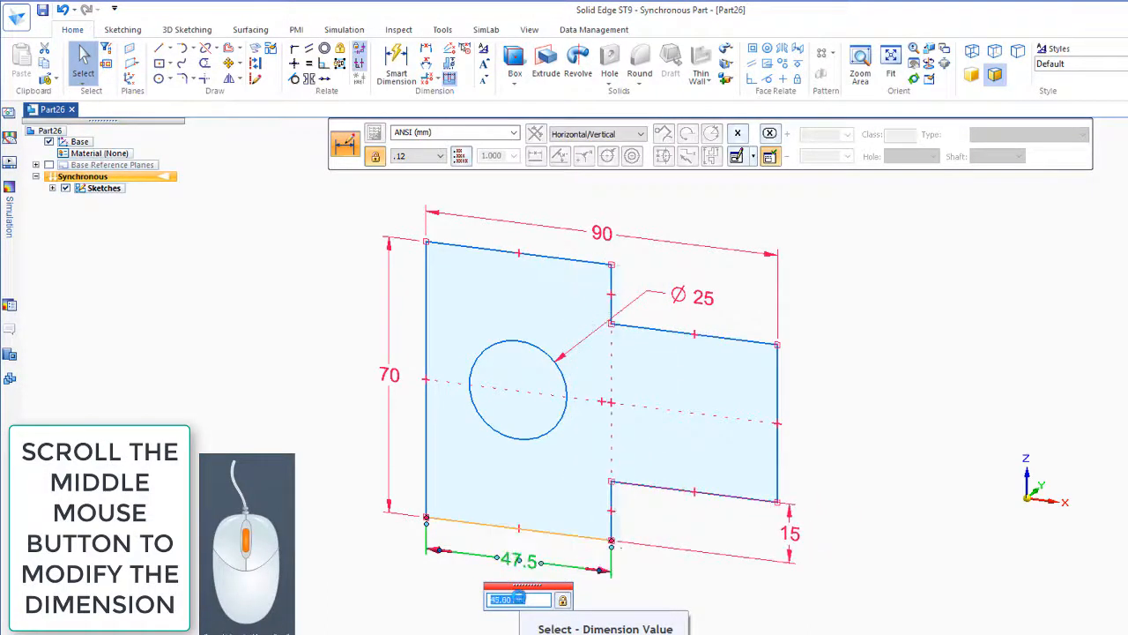
{"action": "scroll", "coordinate": [520, 598], "scroll_direction": "down", "scroll_amount": 3}
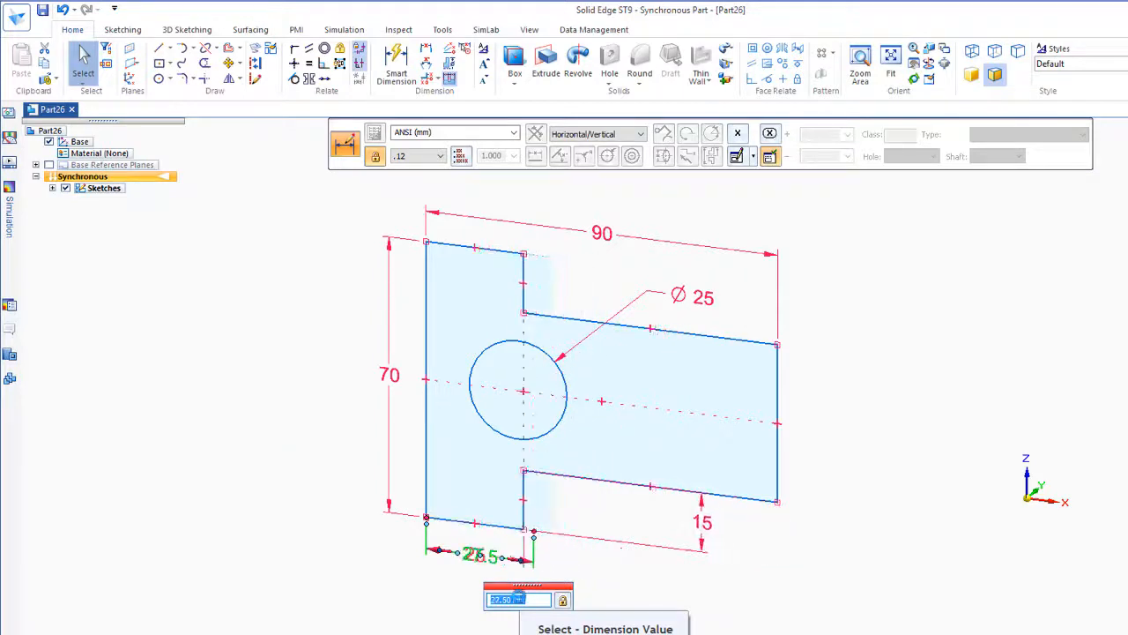
{"action": "scroll", "coordinate": [518, 599], "scroll_direction": "up", "scroll_amount": 3}
{"action": "scroll", "coordinate": [519, 599], "scroll_direction": "up", "scroll_amount": 6}
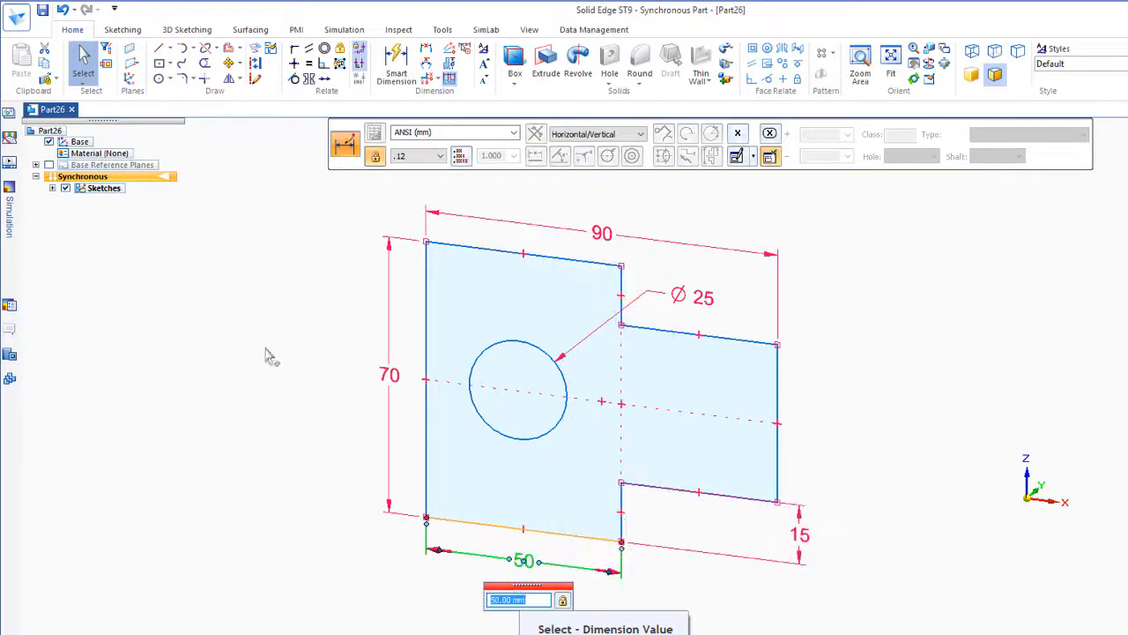
{"action": "left_click", "coordinate": [65, 11]}
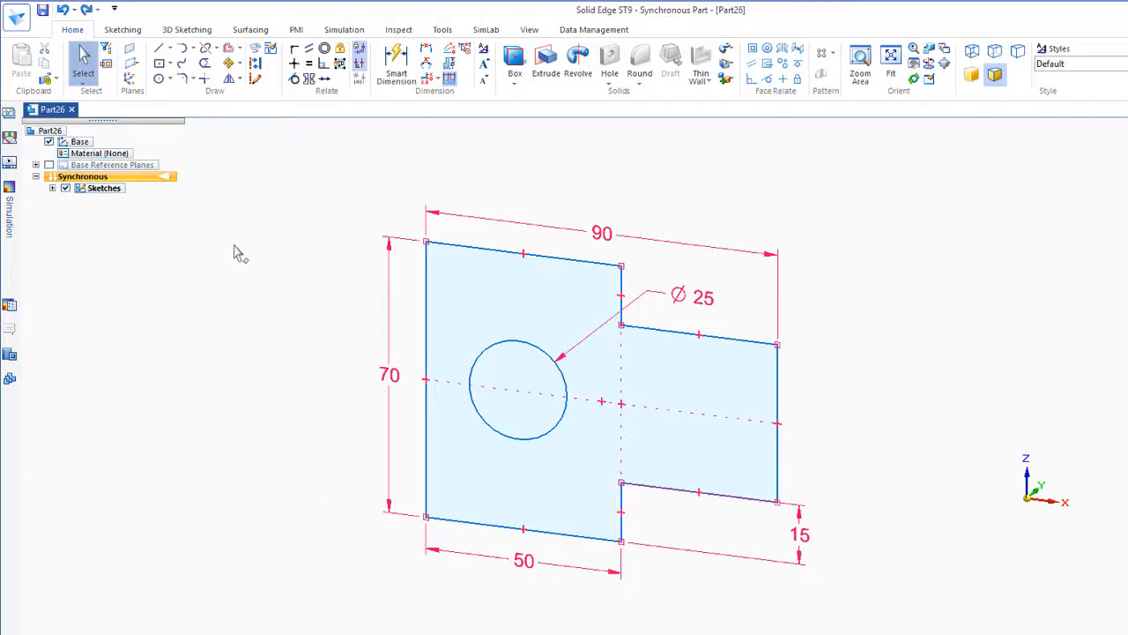
Step: Apply Horizontal/Vertical relations aligning the circle with the midpoints of the wide section's top edge and left vertical edge
{"action": "left_click", "coordinate": [294, 63]}
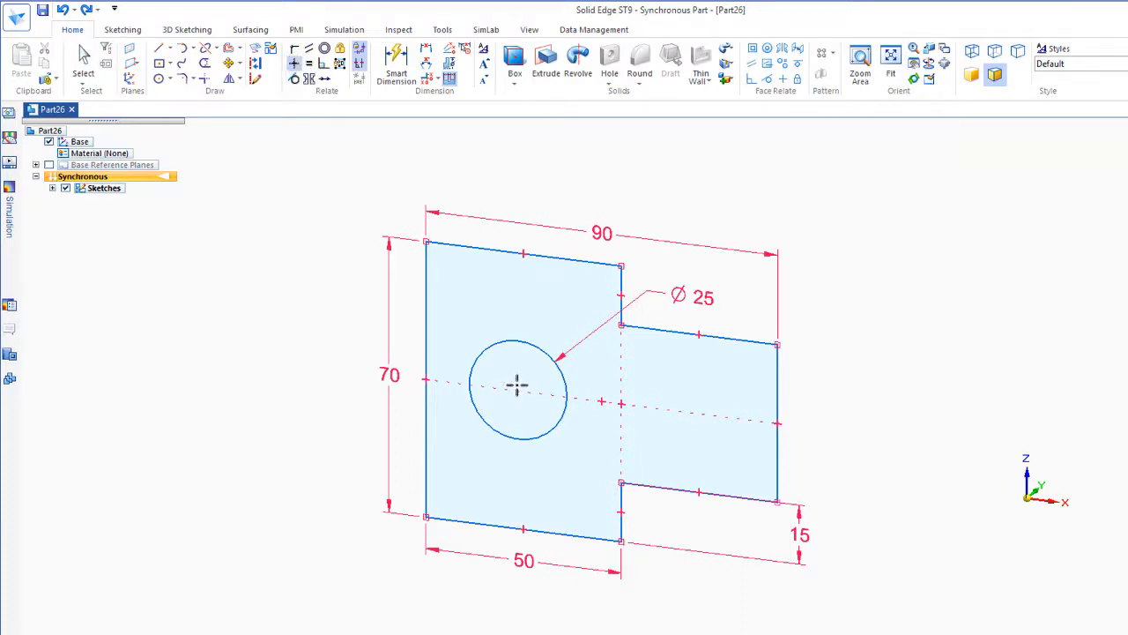
{"action": "scroll", "coordinate": [518, 390], "scroll_direction": "up", "scroll_amount": 1}
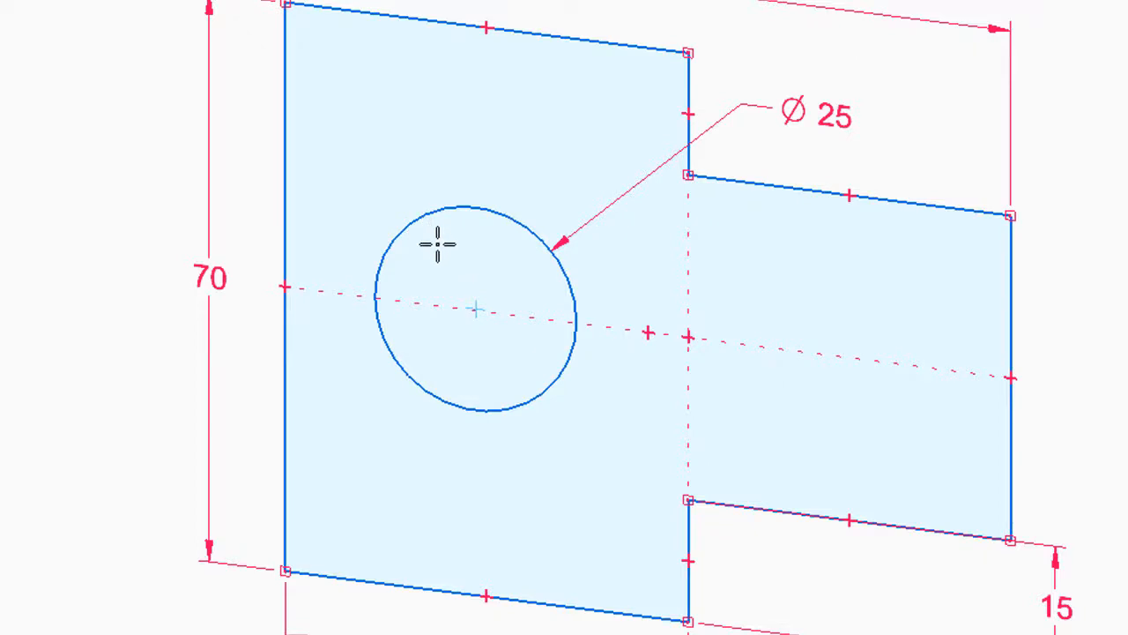
{"action": "left_click", "coordinate": [476, 309]}
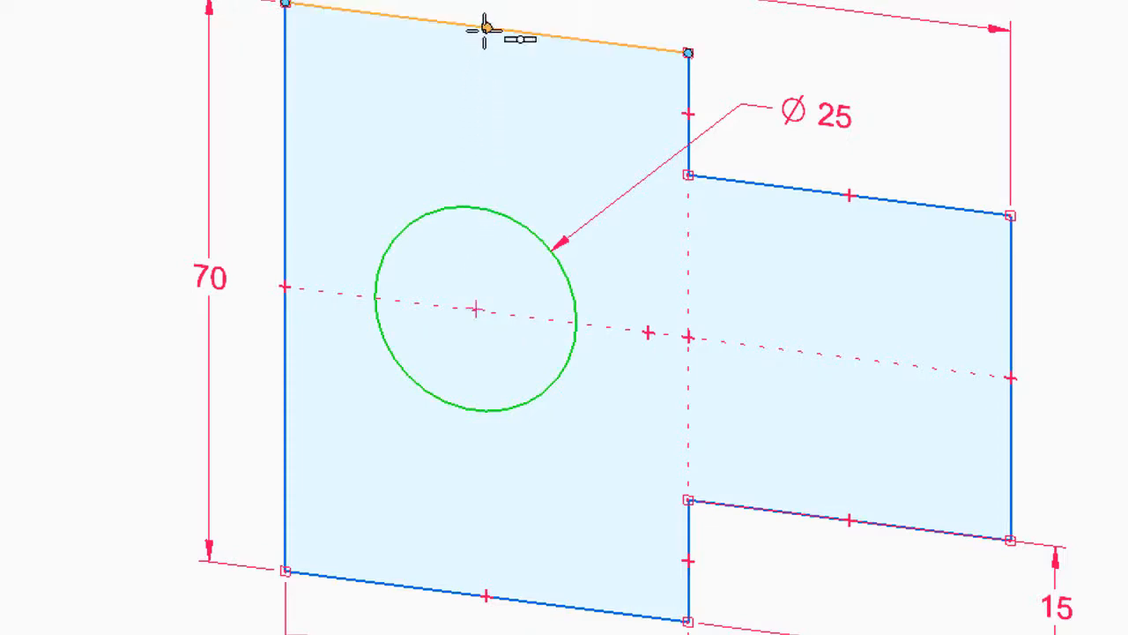
{"action": "left_click", "coordinate": [484, 29]}
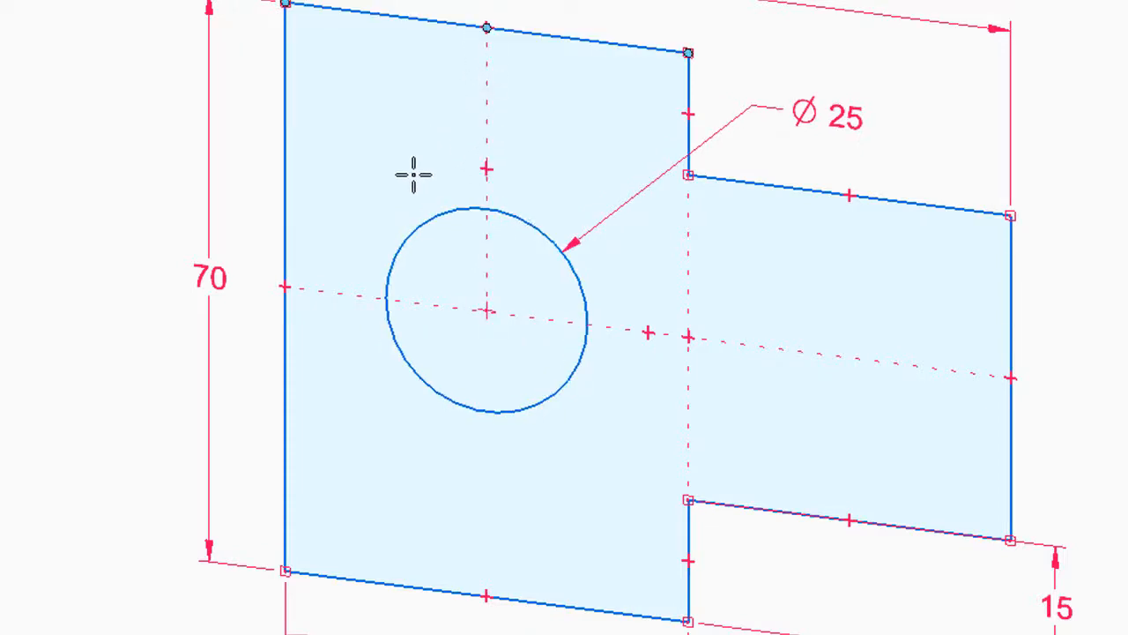
{"action": "left_click", "coordinate": [487, 310]}
{"action": "left_click", "coordinate": [285, 284]}
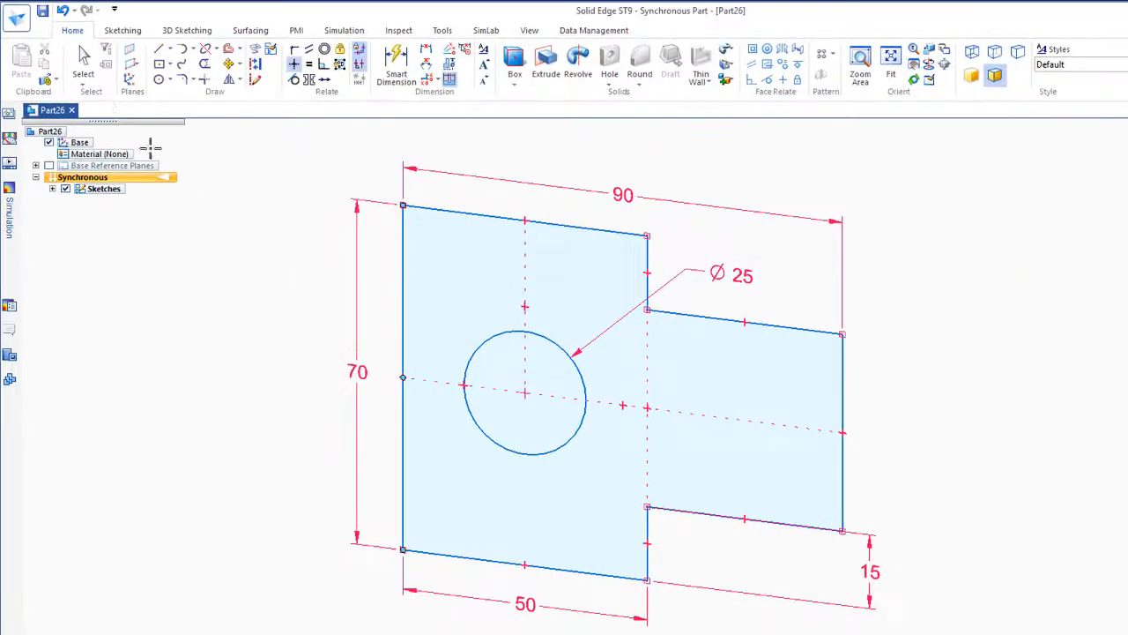
{"action": "left_click", "coordinate": [84, 57]}
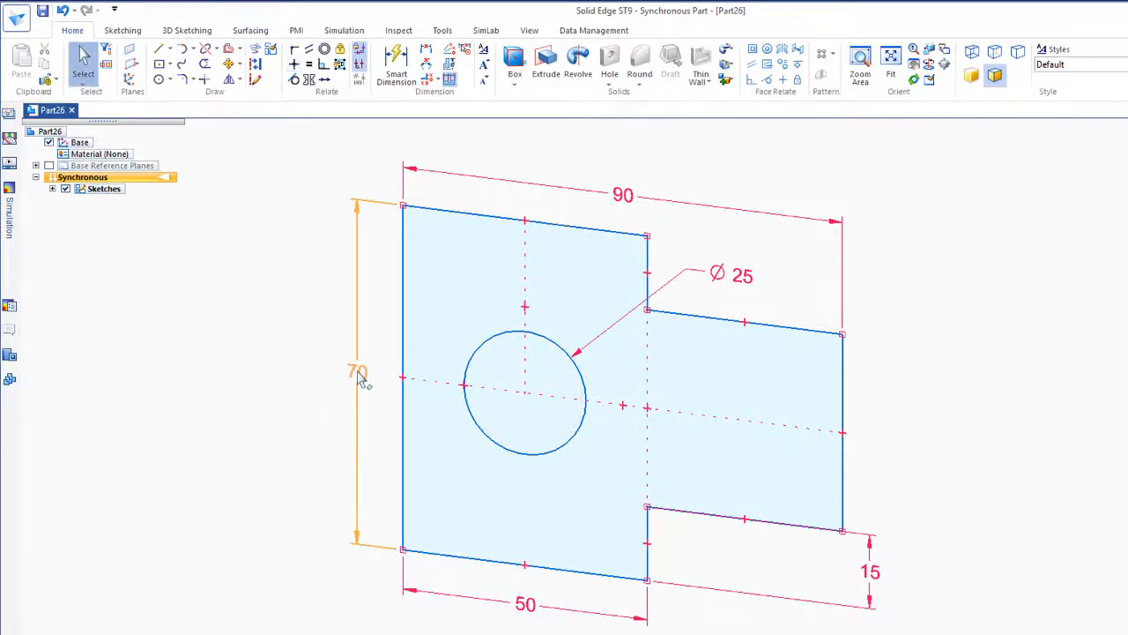
Step: Test the circle's centring by decreasing and increasing the left vertical edge's dimension, and restore it to 70 mm
{"action": "left_click", "coordinate": [358, 372]}
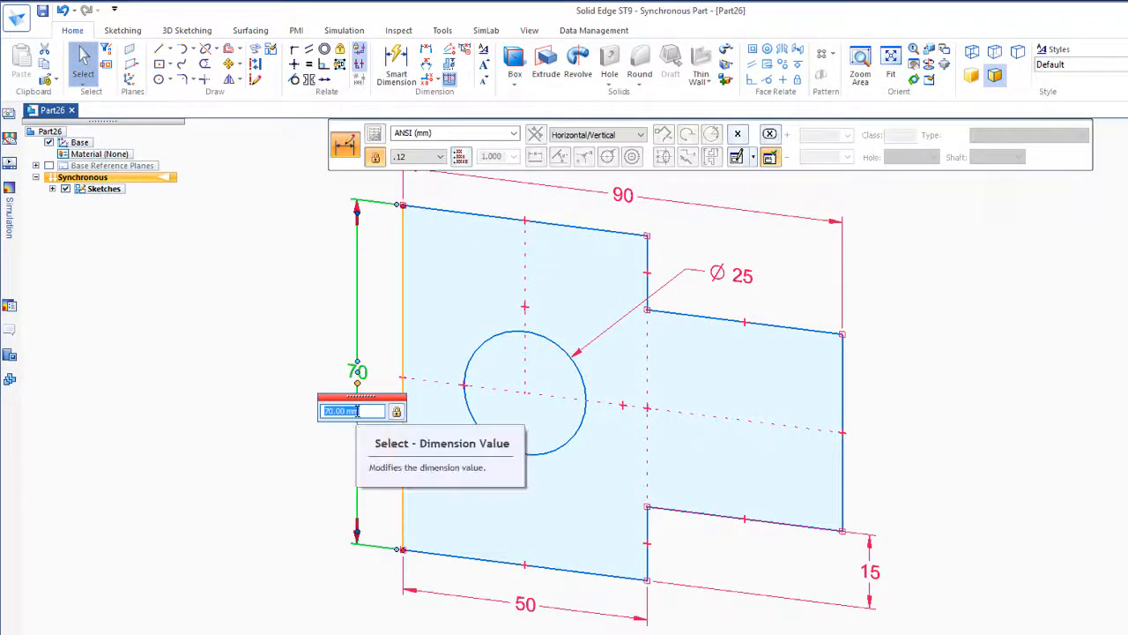
{"action": "scroll", "coordinate": [357, 411], "scroll_direction": "down", "scroll_amount": 7}
{"action": "scroll", "coordinate": [357, 411], "scroll_direction": "up", "scroll_amount": 4}
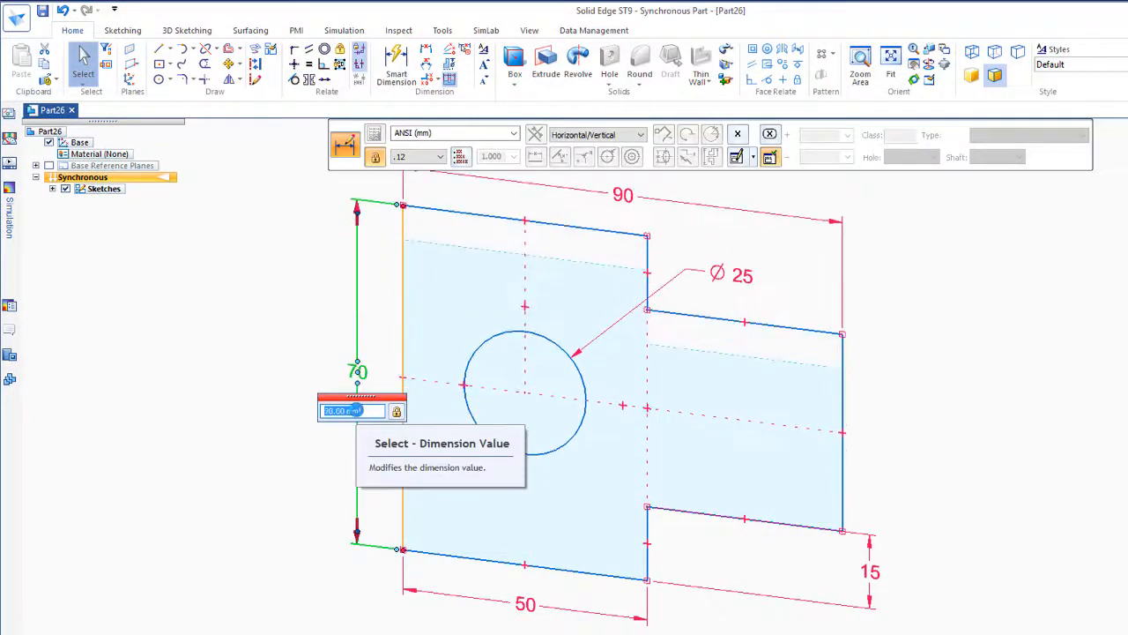
{"action": "scroll", "coordinate": [357, 411], "scroll_direction": "down", "scroll_amount": 6}
{"action": "scroll", "coordinate": [357, 411], "scroll_direction": "up", "scroll_amount": 2}
{"action": "scroll", "coordinate": [357, 411], "scroll_direction": "up", "scroll_amount": 5}
{"action": "left_click", "coordinate": [277, 460]}
Step: Test the circle's centring by varying the bottom edge's dimension between about 35 and 55 mm, and restore it to 50 mm
{"action": "left_click", "coordinate": [499, 574]}
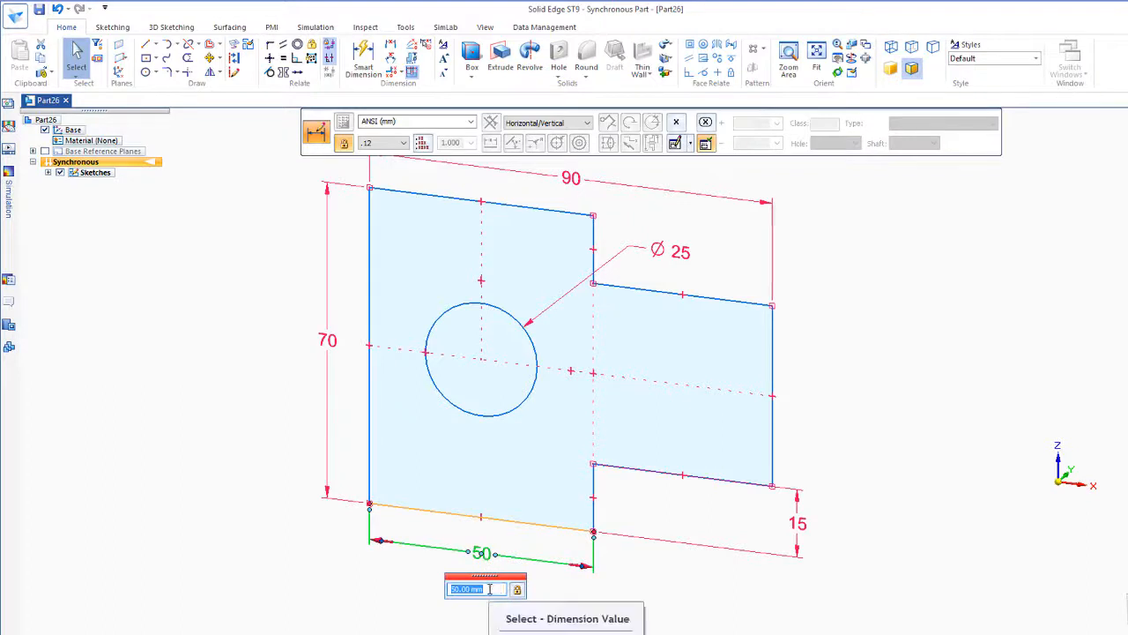
{"action": "scroll", "coordinate": [489, 589], "scroll_direction": "down", "scroll_amount": 3}
{"action": "scroll", "coordinate": [490, 589], "scroll_direction": "up", "scroll_amount": 5}
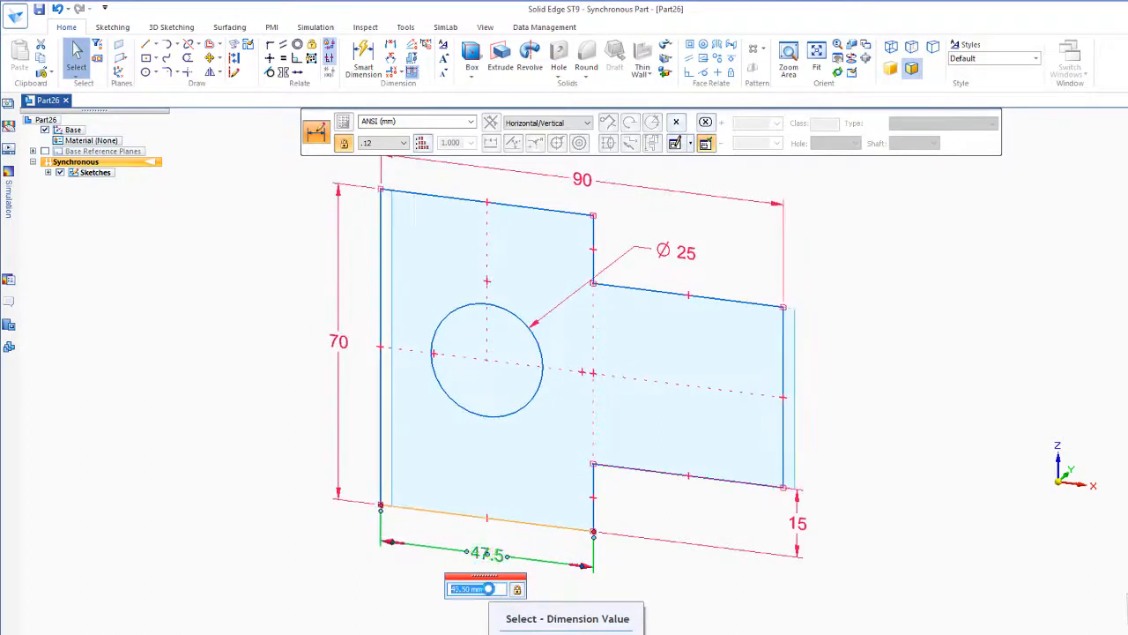
{"action": "scroll", "coordinate": [489, 589], "scroll_direction": "up", "scroll_amount": 3}
{"action": "scroll", "coordinate": [489, 589], "scroll_direction": "down", "scroll_amount": 9}
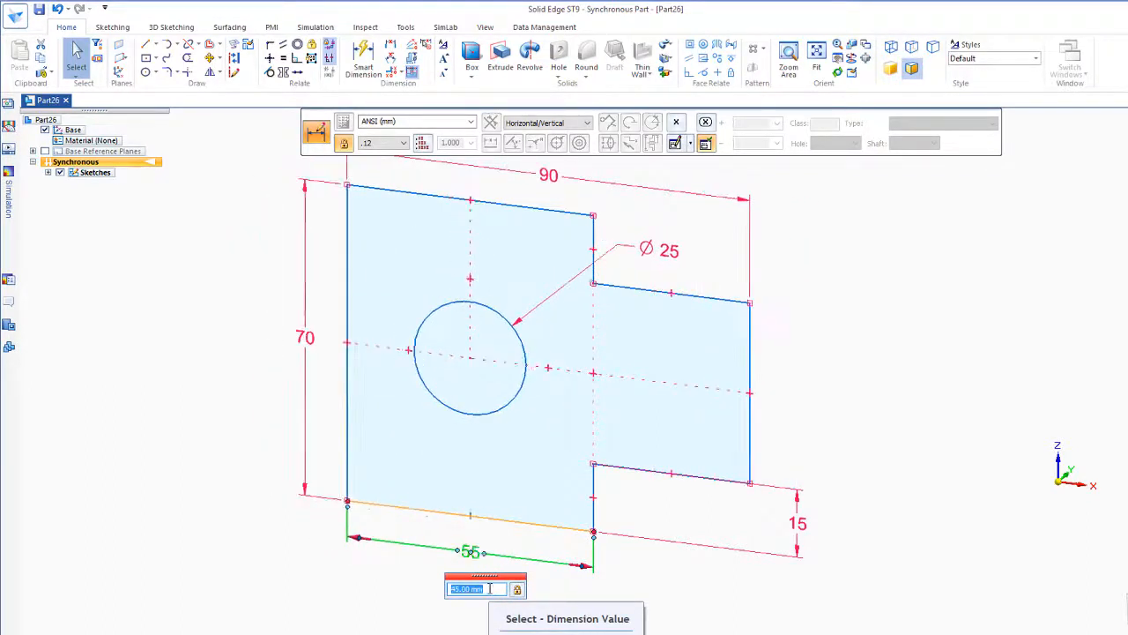
{"action": "scroll", "coordinate": [490, 589], "scroll_direction": "down", "scroll_amount": 2}
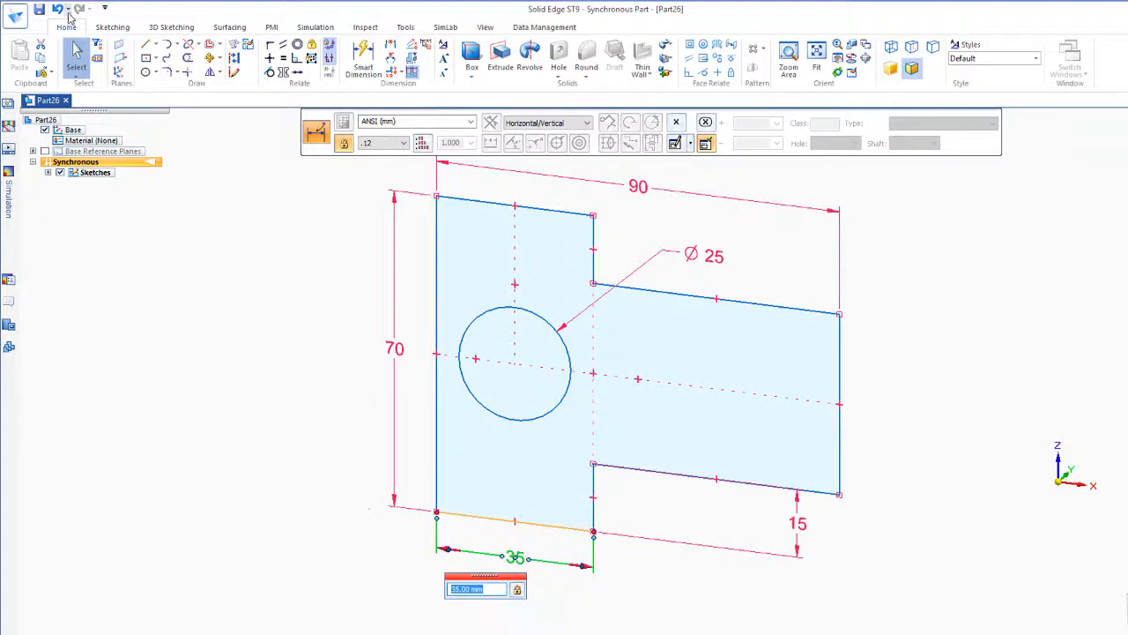
{"action": "left_click", "coordinate": [57, 10]}
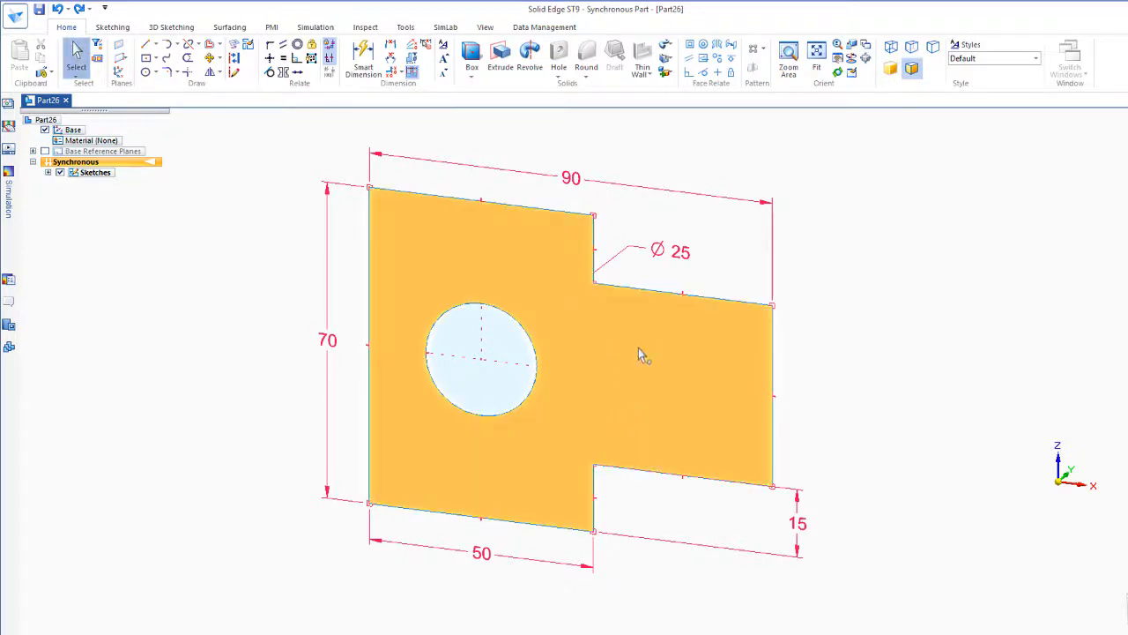
Step: Start extruding the stepped profile region around the circle, leaving the circle as a hole
{"action": "left_click", "coordinate": [641, 352]}
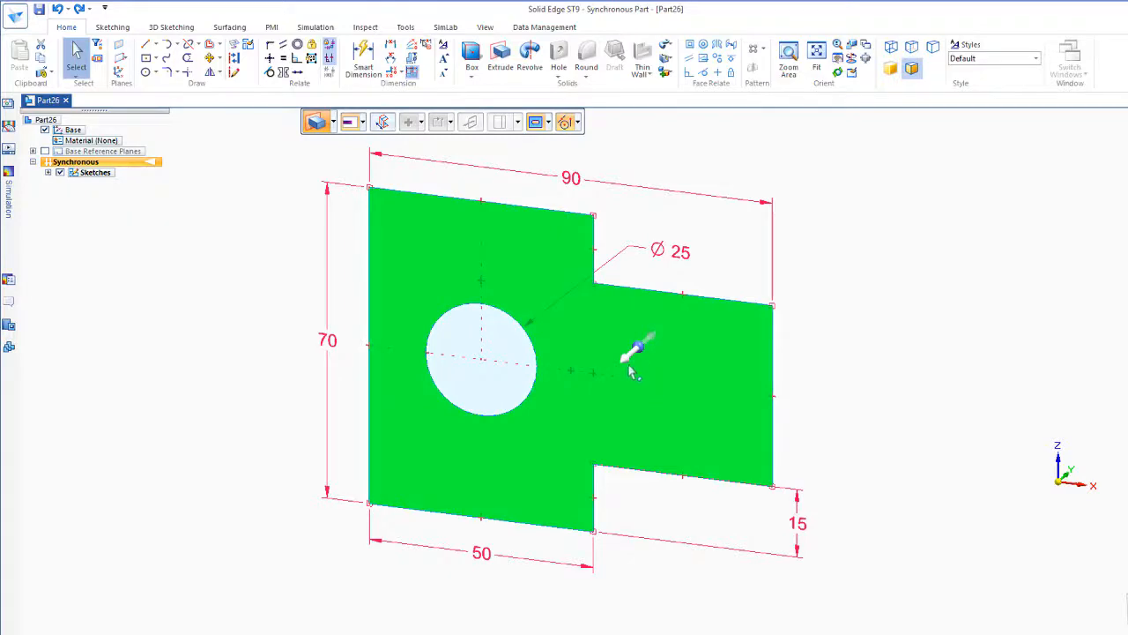
{"action": "middle_click_drag", "start_coordinate": [684, 441], "coordinate": [628, 377]}
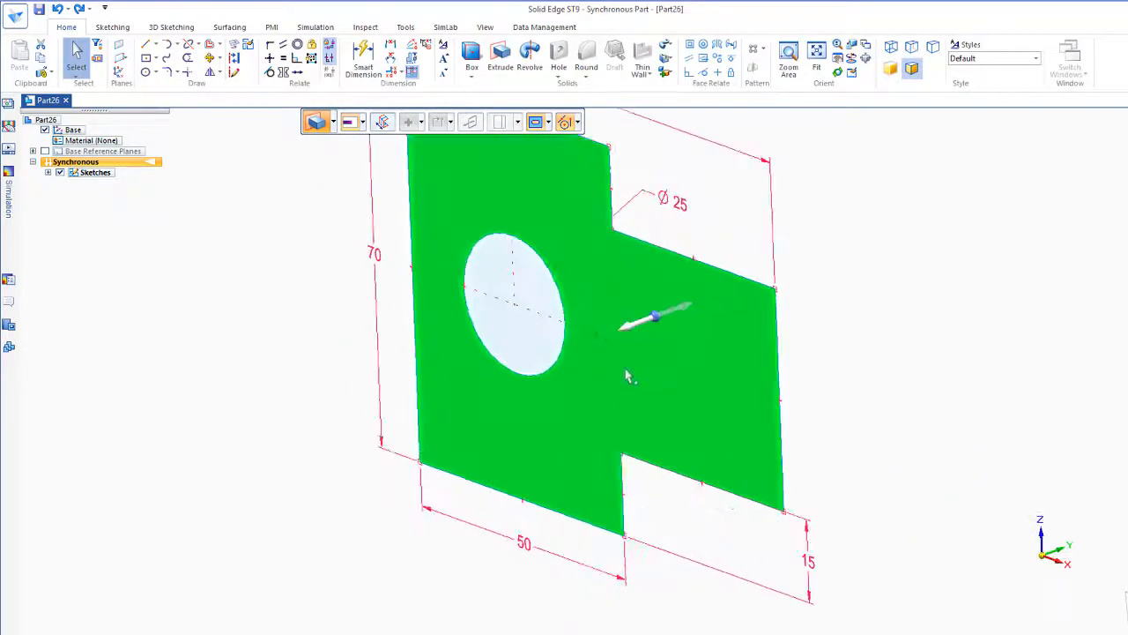
{"action": "left_click", "coordinate": [628, 333]}
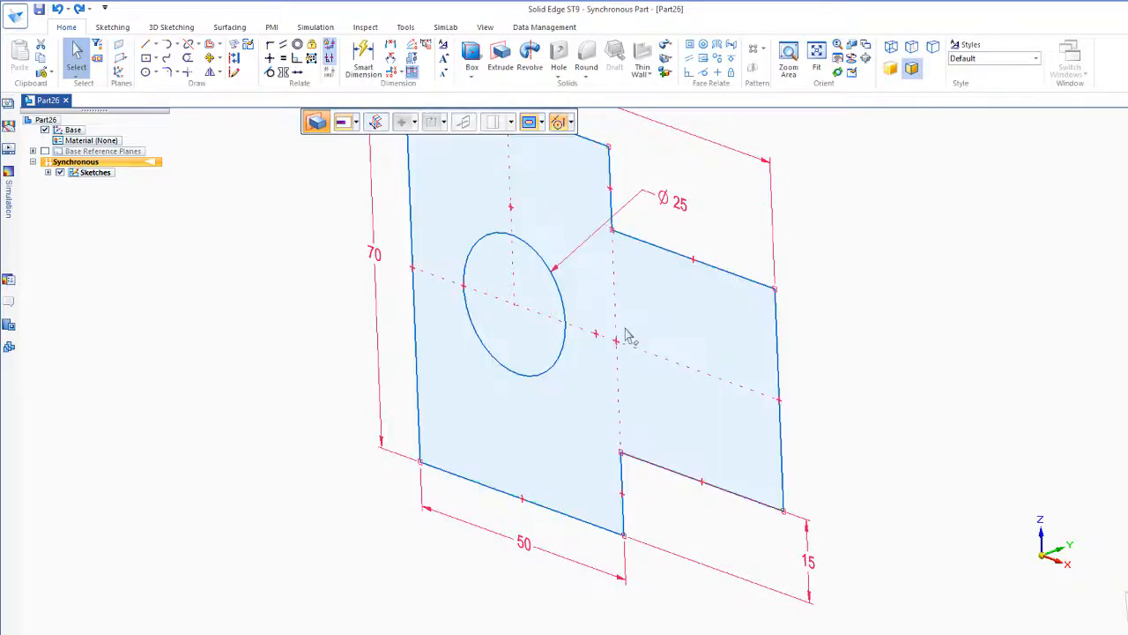